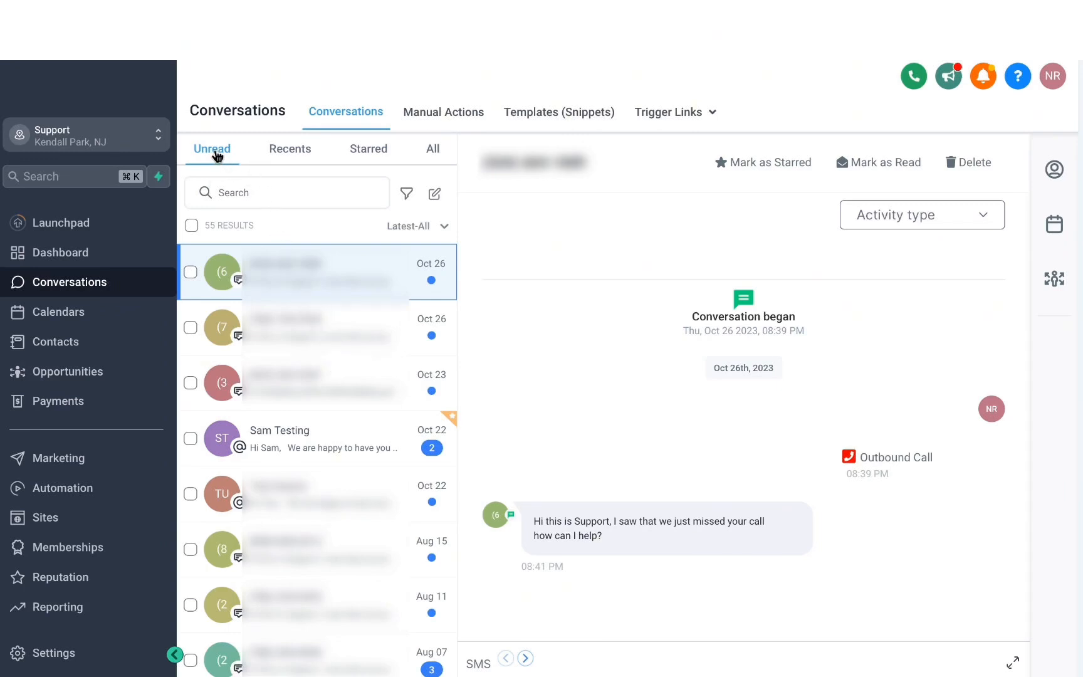
Mark the newest recent conversation as starred and check it in the starred list.
{"action": "left_click", "coordinate": [294, 153]}
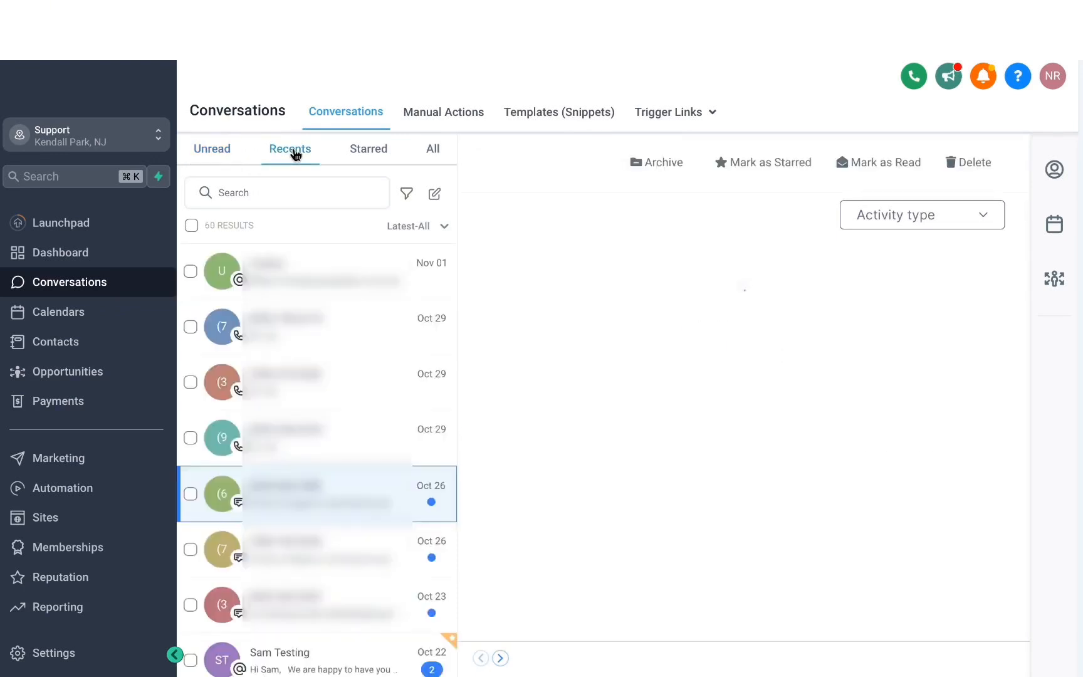
{"action": "left_click", "coordinate": [373, 154]}
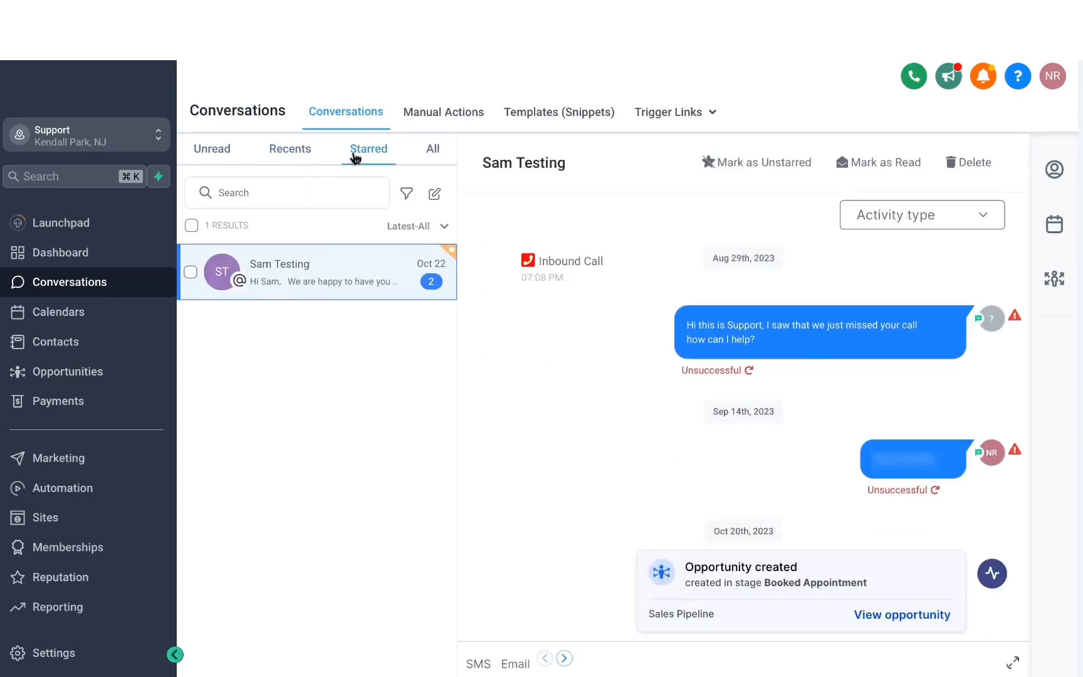
{"action": "left_click", "coordinate": [310, 162]}
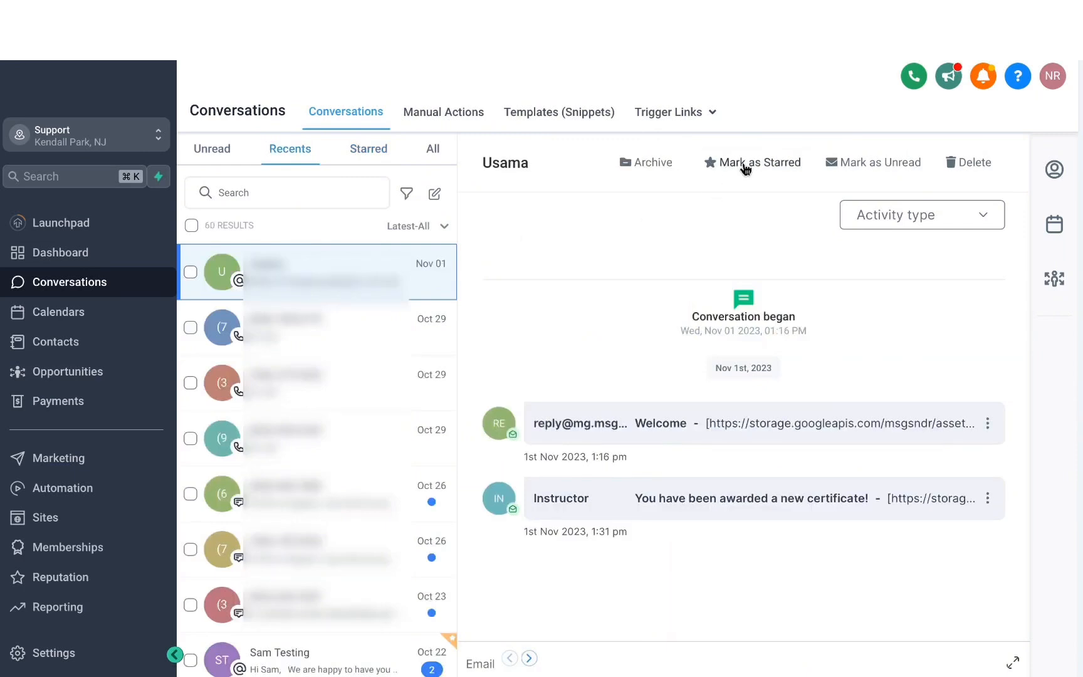
{"action": "left_click", "coordinate": [373, 151]}
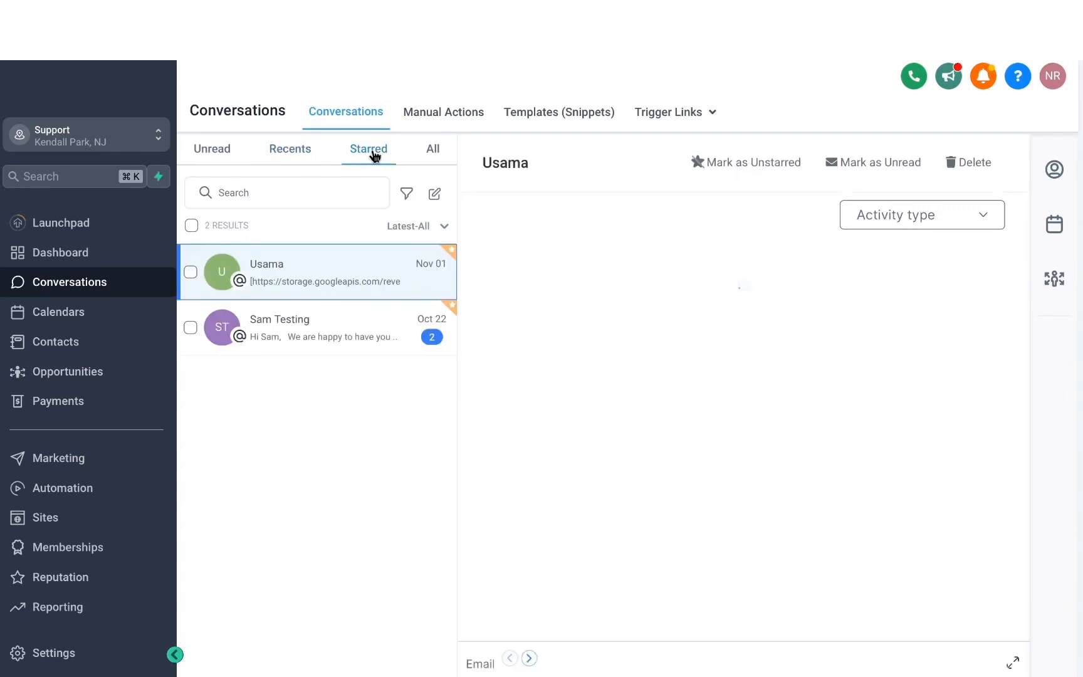
Search all conversations by the contact's name.
{"action": "left_click", "coordinate": [434, 150]}
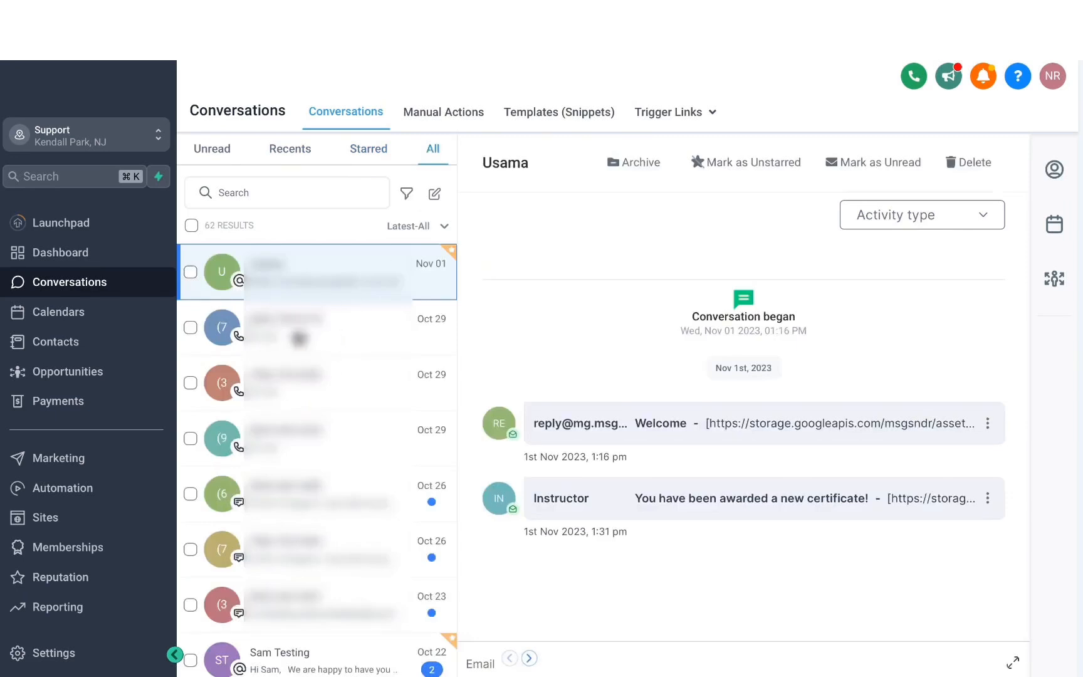
{"action": "left_click", "coordinate": [268, 196]}
{"action": "type", "text": "USAMA"}
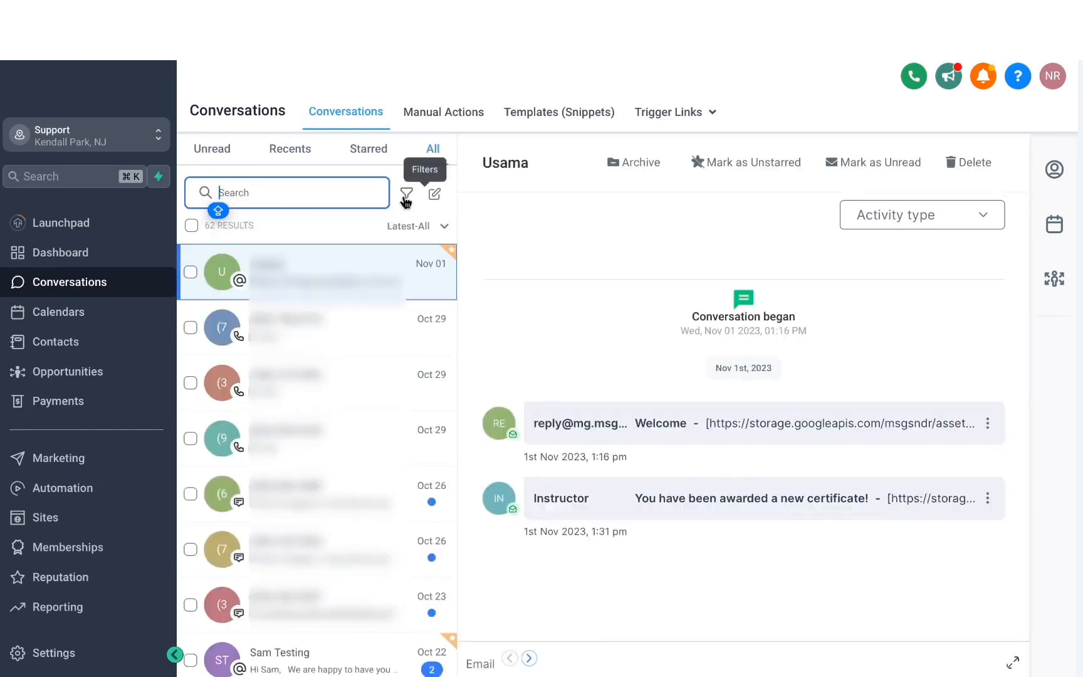
Filter the conversations to those whose last message is Inbound and whose last message channel is SMS.
{"action": "left_click", "coordinate": [407, 195]}
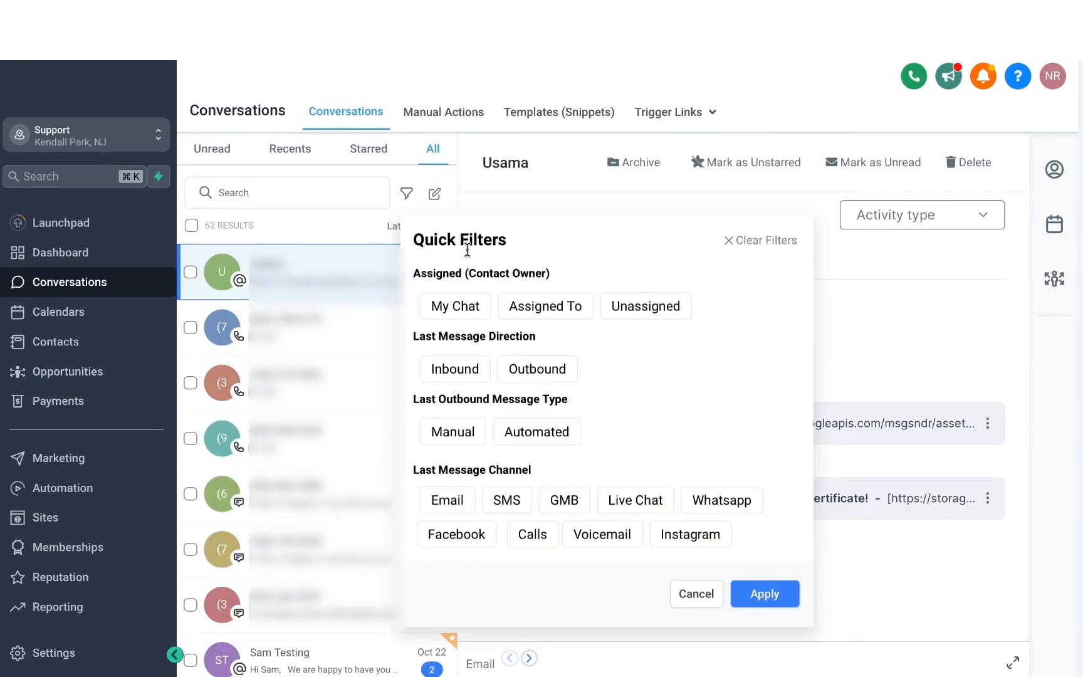
{"action": "left_click", "coordinate": [465, 370]}
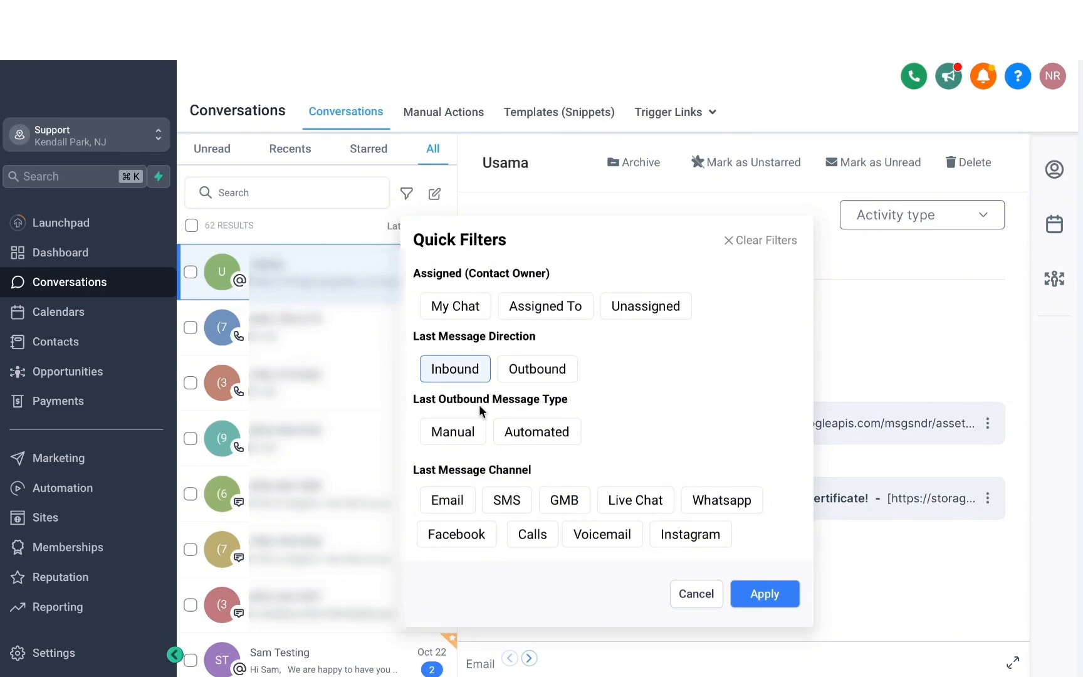
{"action": "left_click", "coordinate": [509, 502]}
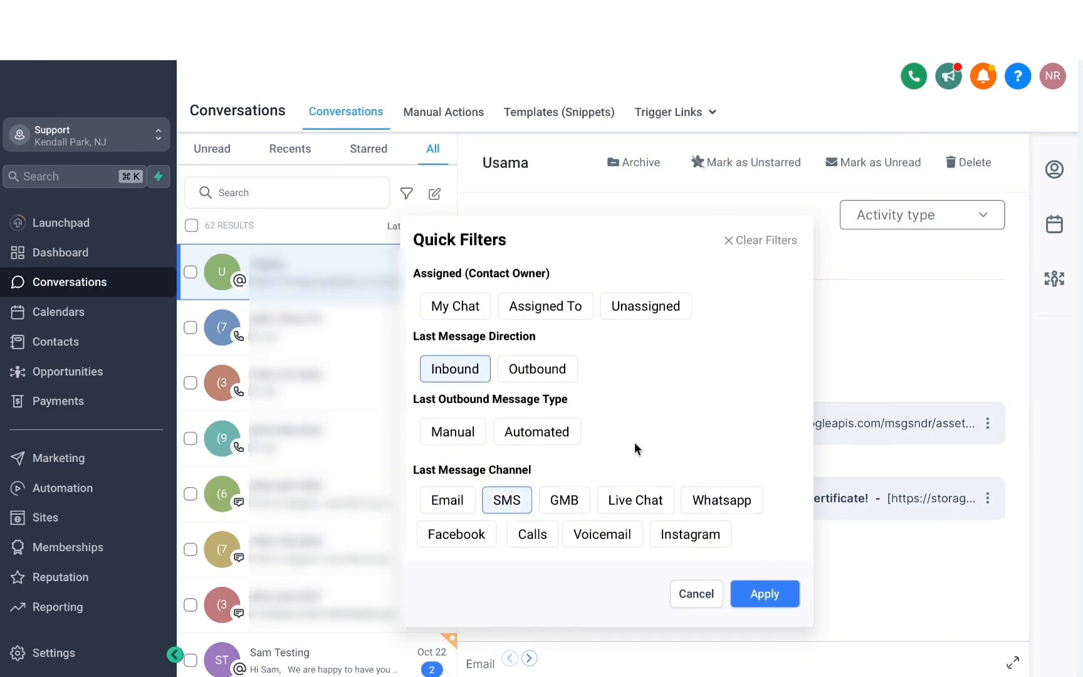
{"action": "left_click", "coordinate": [766, 594]}
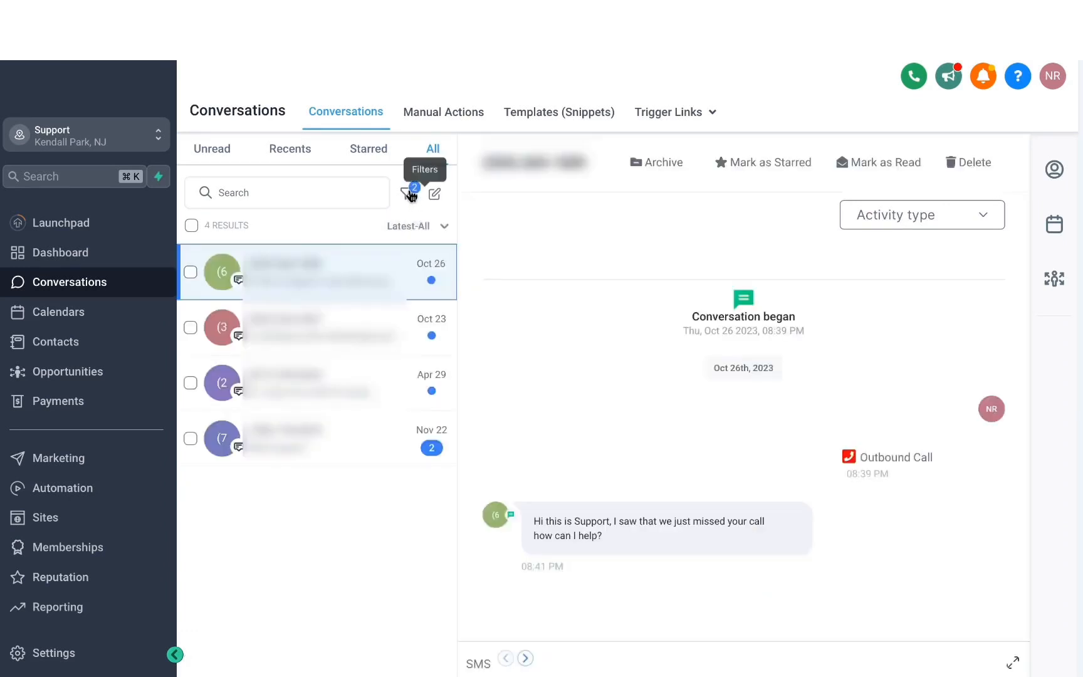
Clear all quick filters from the conversation list.
{"action": "left_click", "coordinate": [407, 194]}
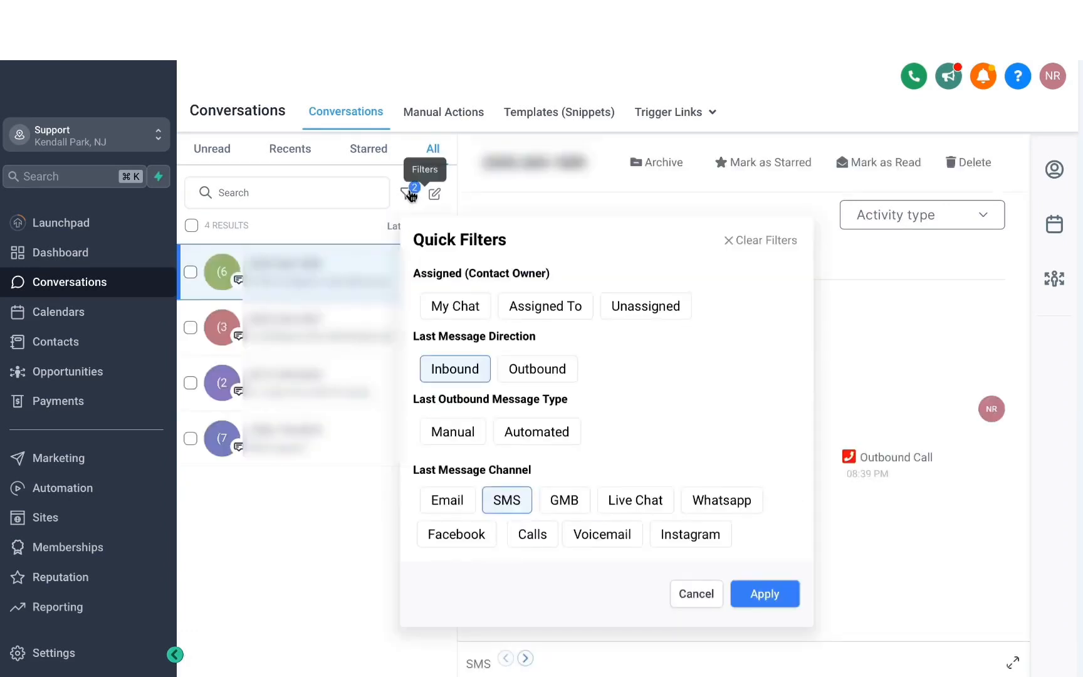
{"action": "left_click", "coordinate": [754, 243]}
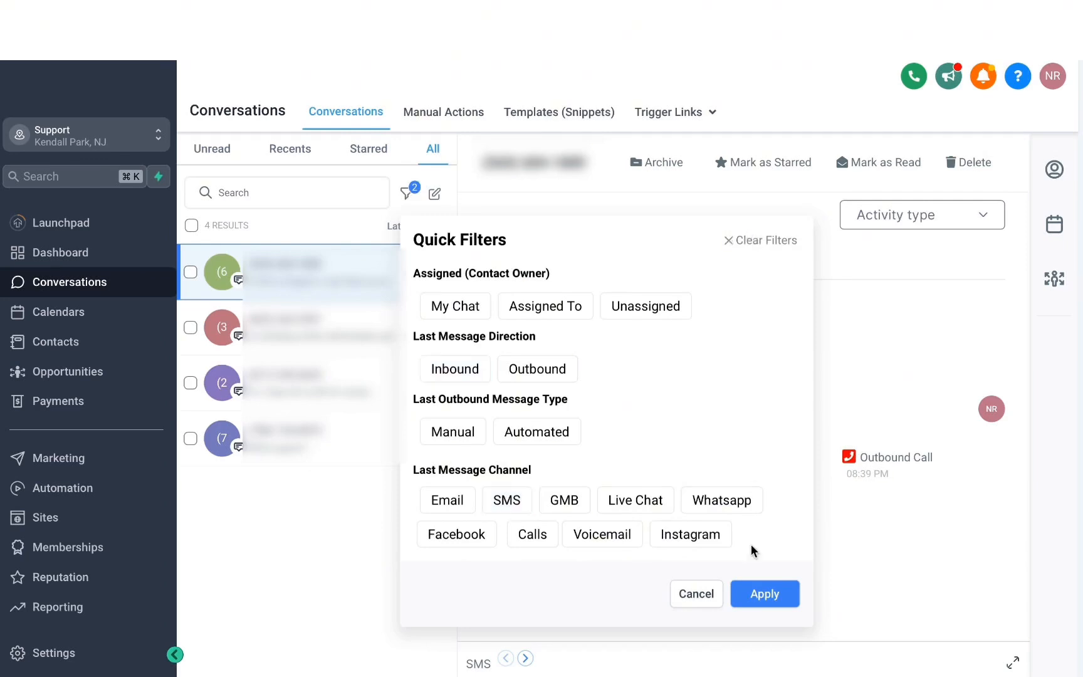
{"action": "left_click", "coordinate": [759, 588]}
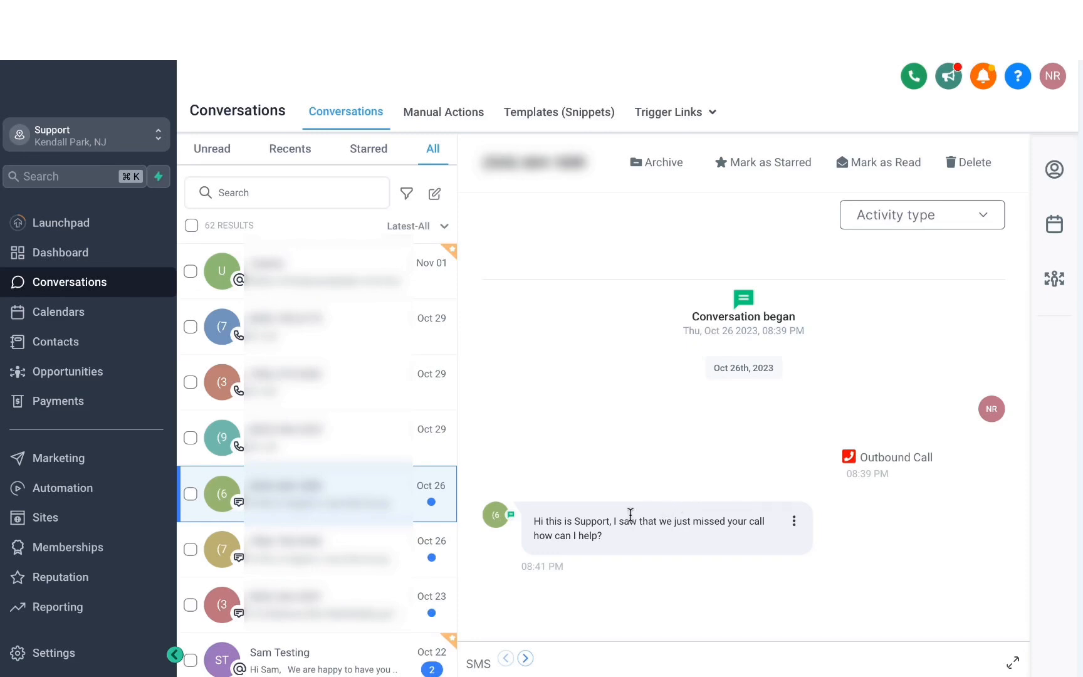
Expand the SMS reply composer of the selected conversation and view the contact's details.
{"action": "mouse_move", "coordinate": [540, 570]}
{"action": "left_click", "coordinate": [478, 664]}
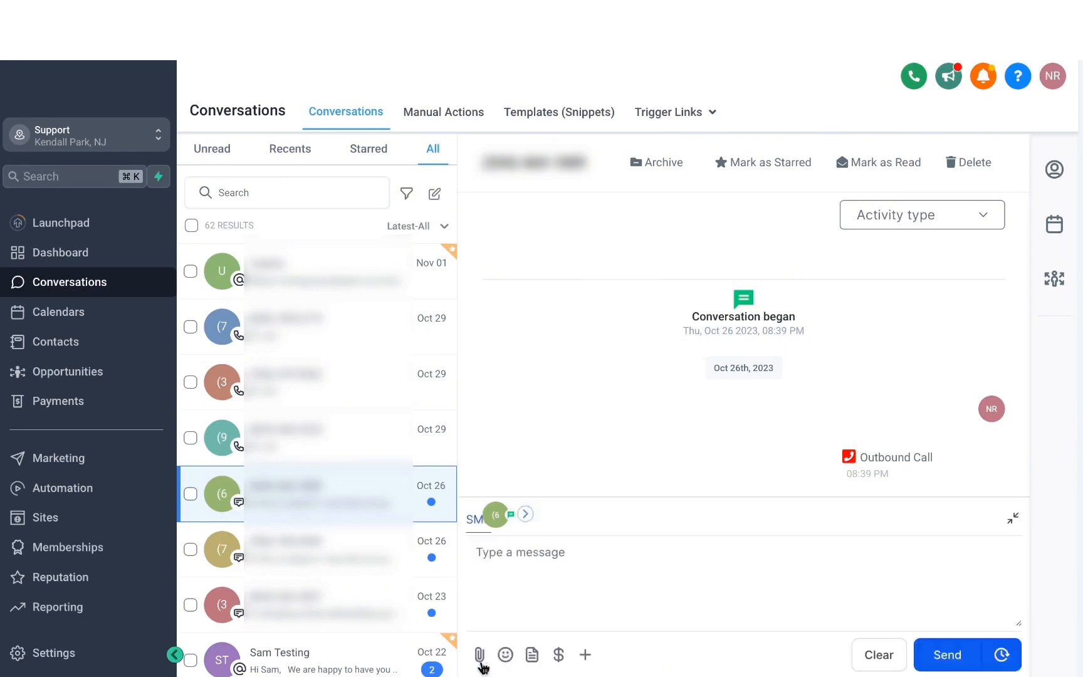
{"action": "left_click", "coordinate": [543, 566]}
{"action": "left_click", "coordinate": [1054, 169]}
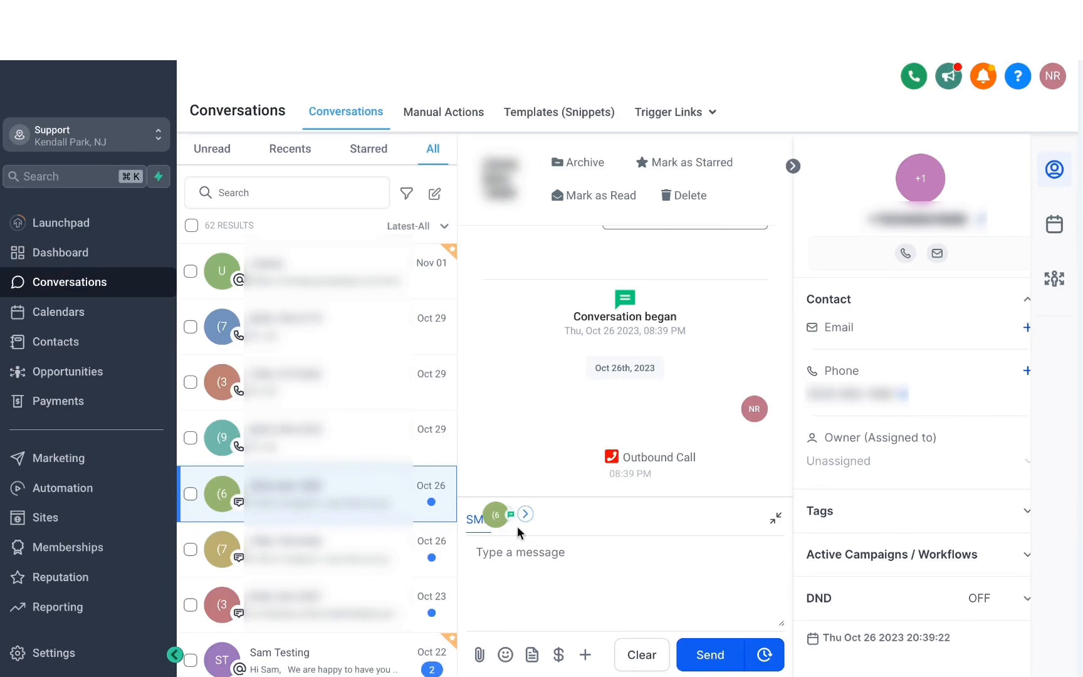
Draft the SMS reply "Hey" followed by the grin emoji.
{"action": "left_click", "coordinate": [527, 551]}
{"action": "type", "text": "Hey"}
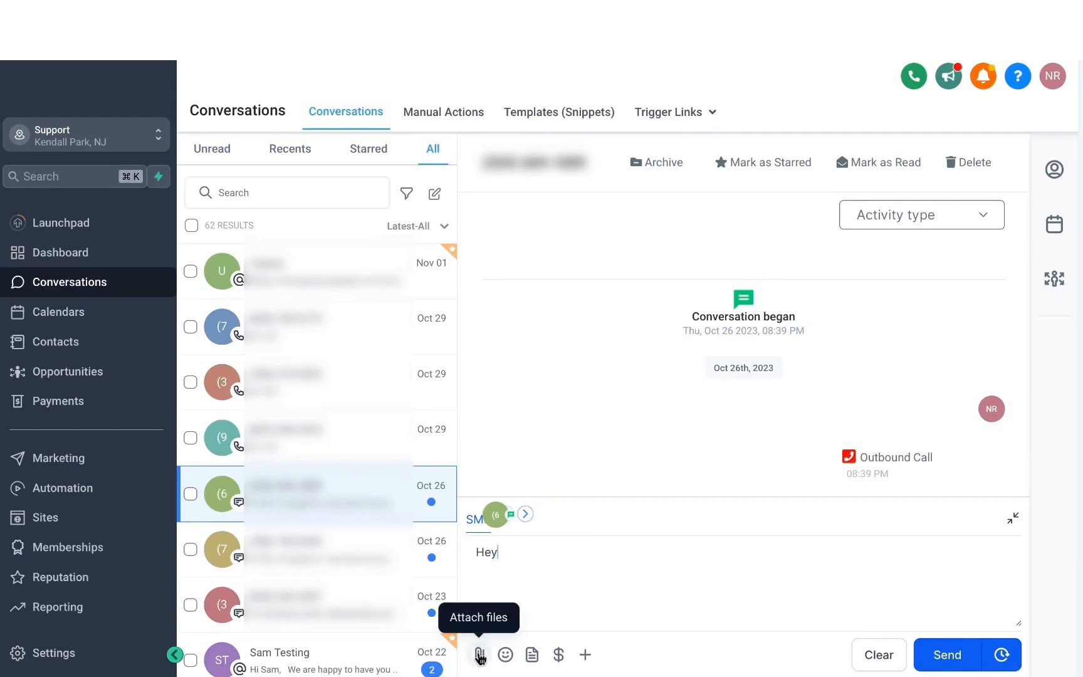
{"action": "left_click", "coordinate": [505, 654]}
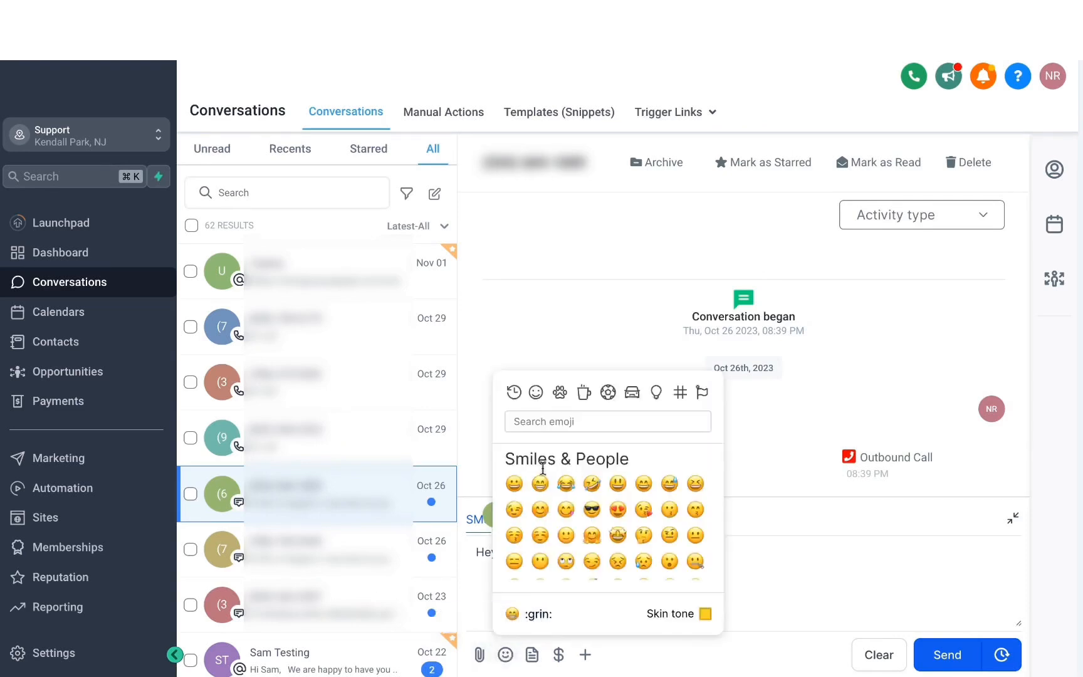
{"action": "left_click", "coordinate": [544, 488]}
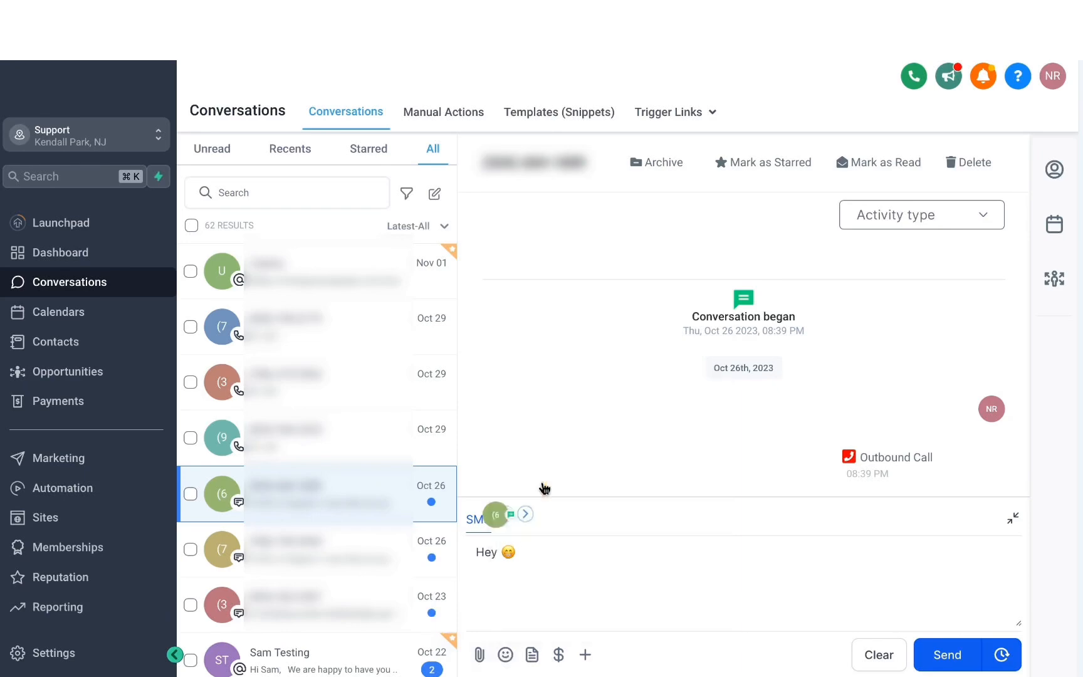
Insert the "Hello!" template into the SMS reply and select its text.
{"action": "left_click", "coordinate": [531, 654]}
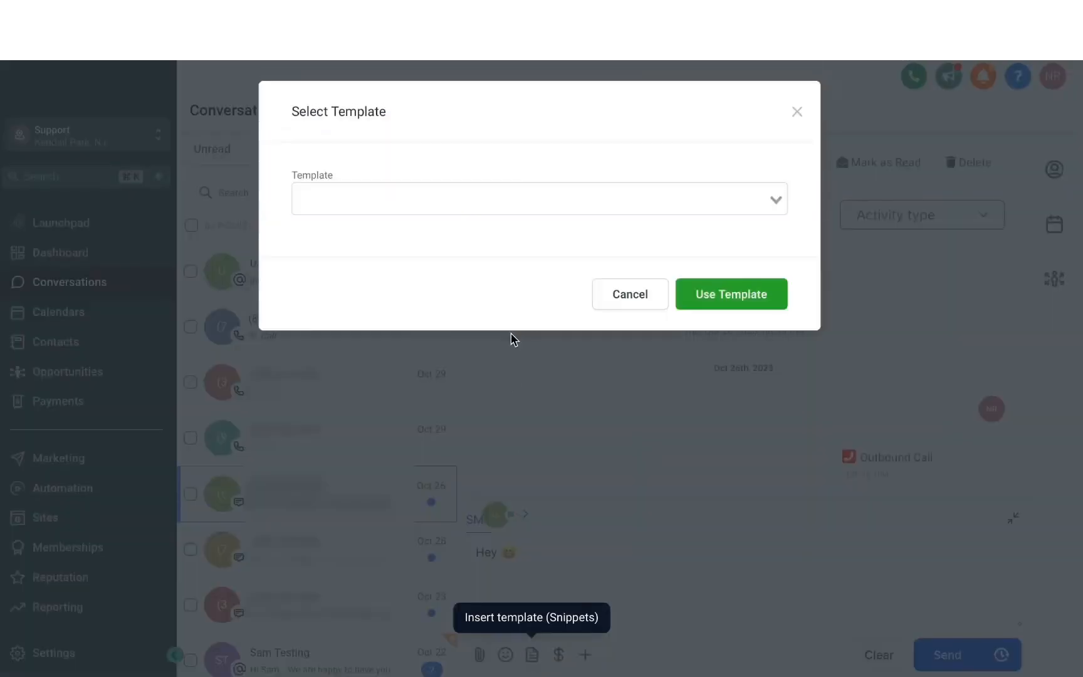
{"action": "left_click", "coordinate": [451, 201]}
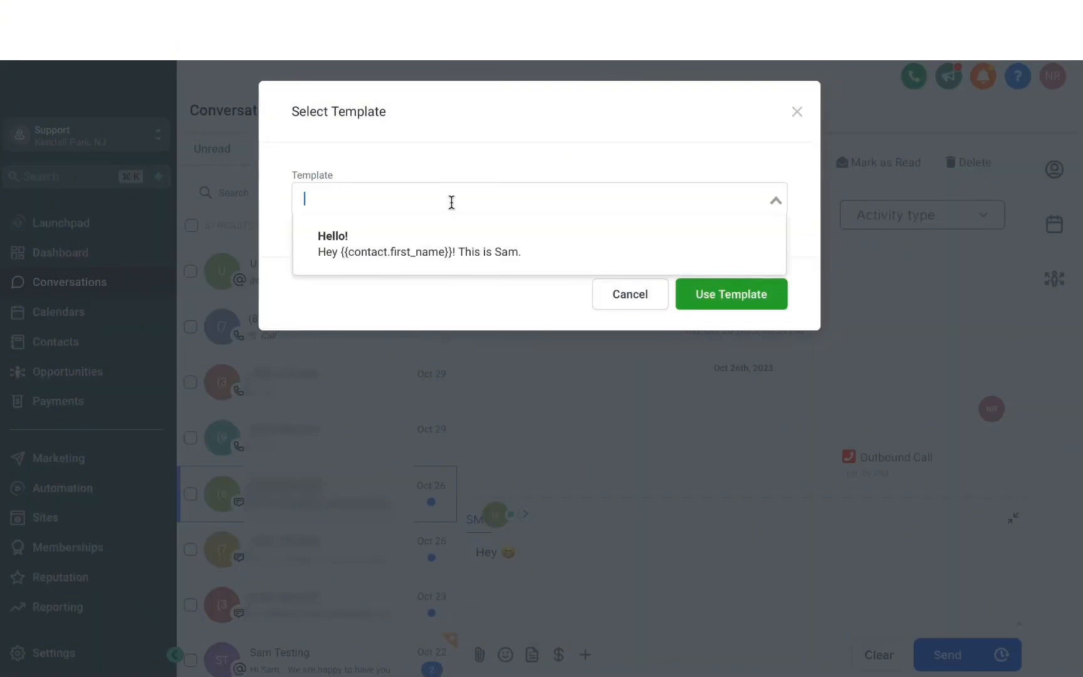
{"action": "left_click", "coordinate": [448, 248]}
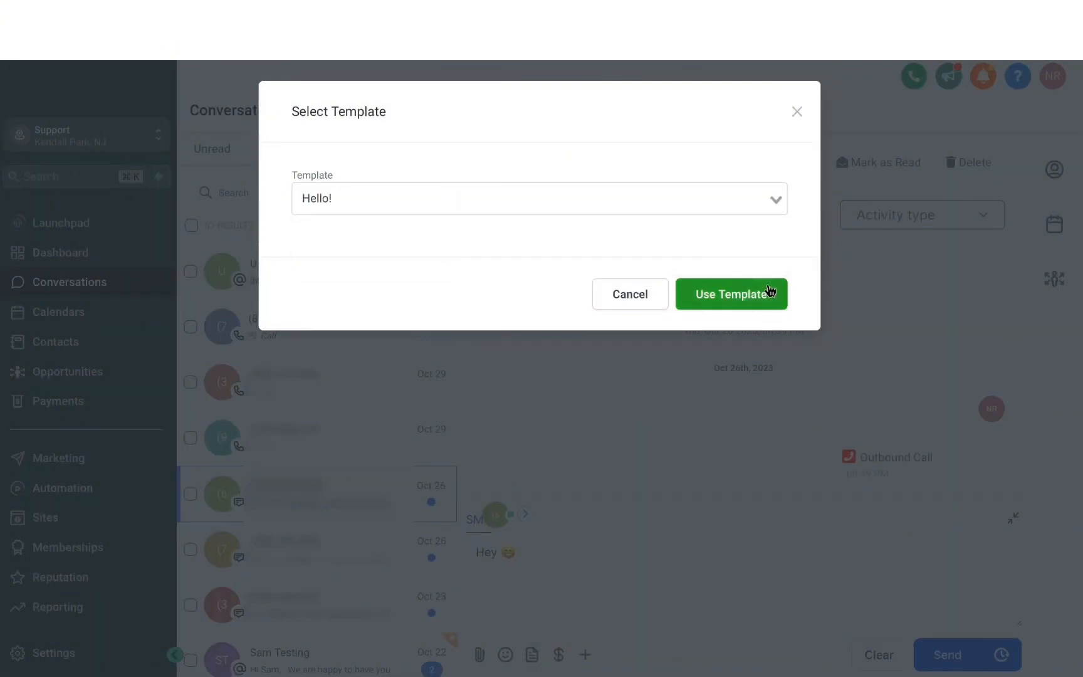
{"action": "left_click", "coordinate": [746, 300]}
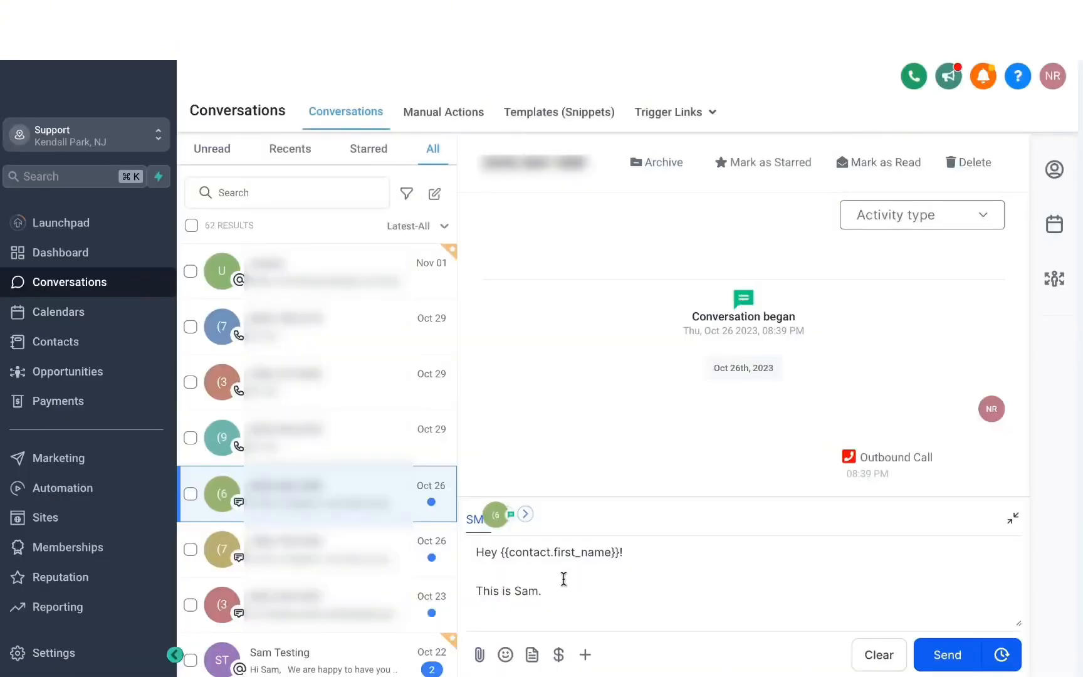
{"action": "left_click_drag", "start_coordinate": [558, 591], "coordinate": [469, 547]}
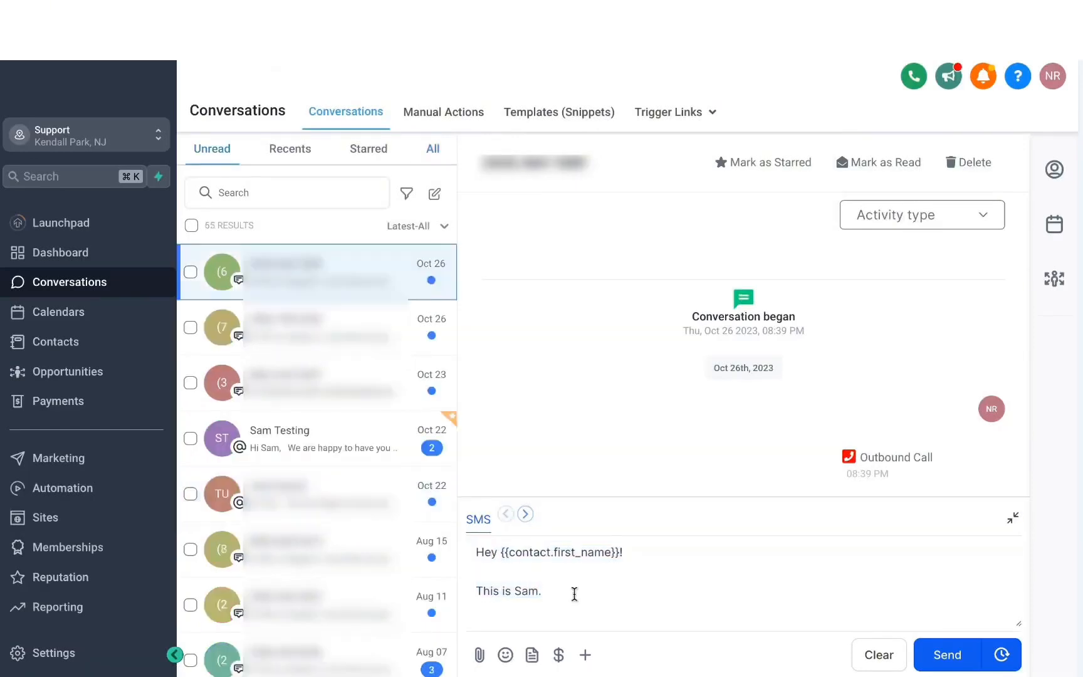
Try to request a payment from the unnamed contact of this SMS conversation.
{"action": "left_click", "coordinate": [560, 655]}
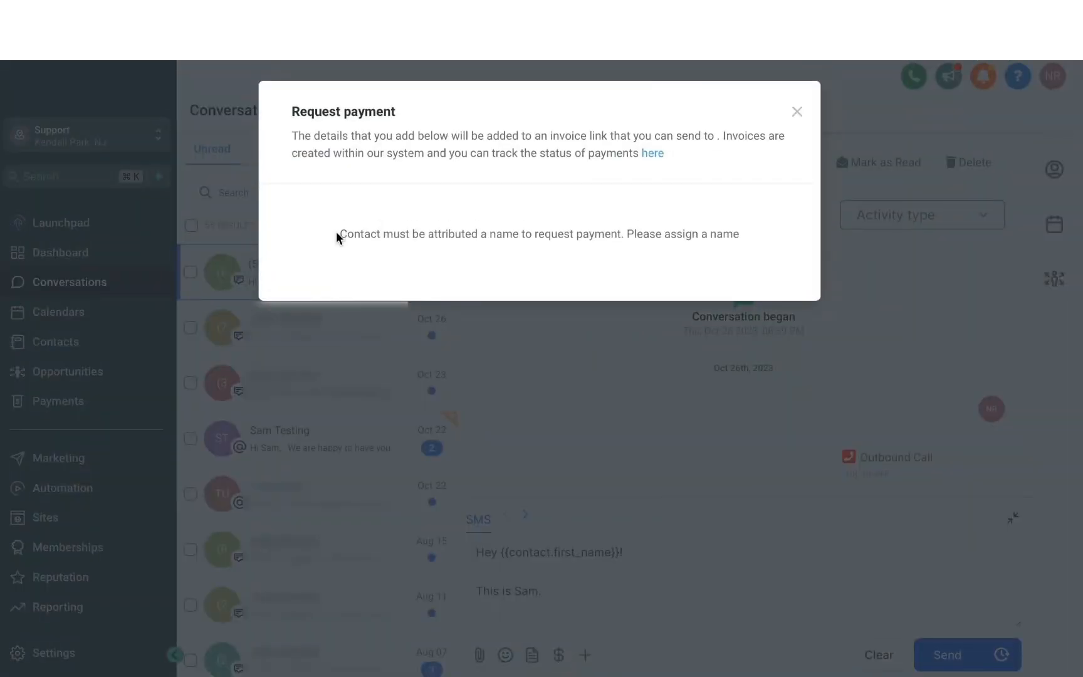
{"action": "left_click_drag", "start_coordinate": [336, 233], "coordinate": [847, 234]}
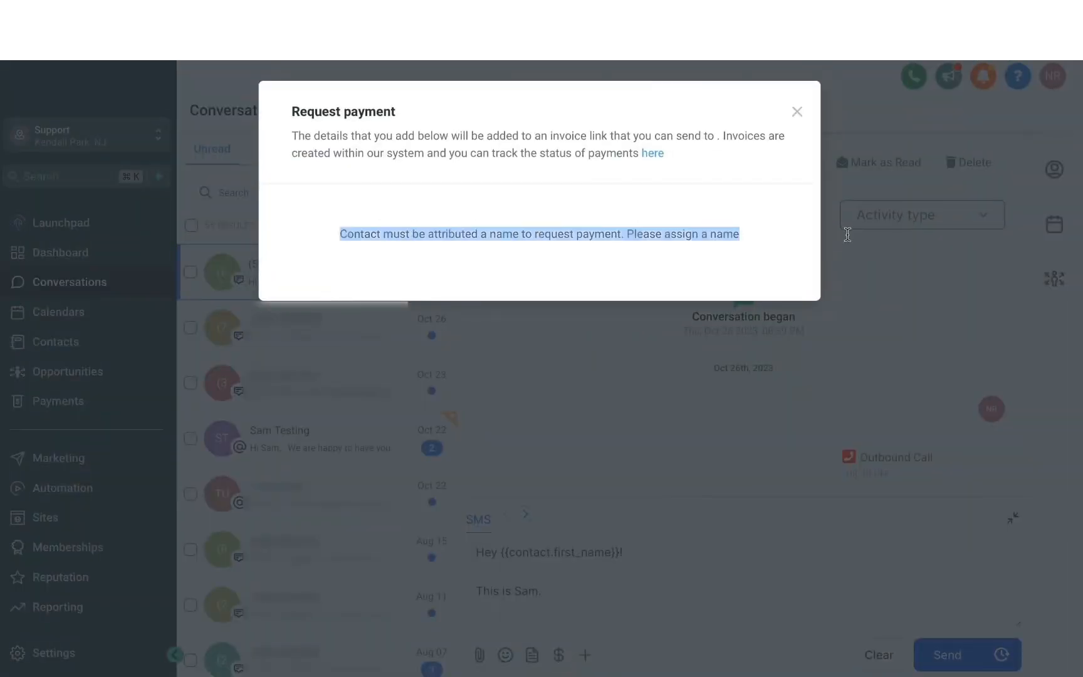
{"action": "left_click", "coordinate": [798, 112]}
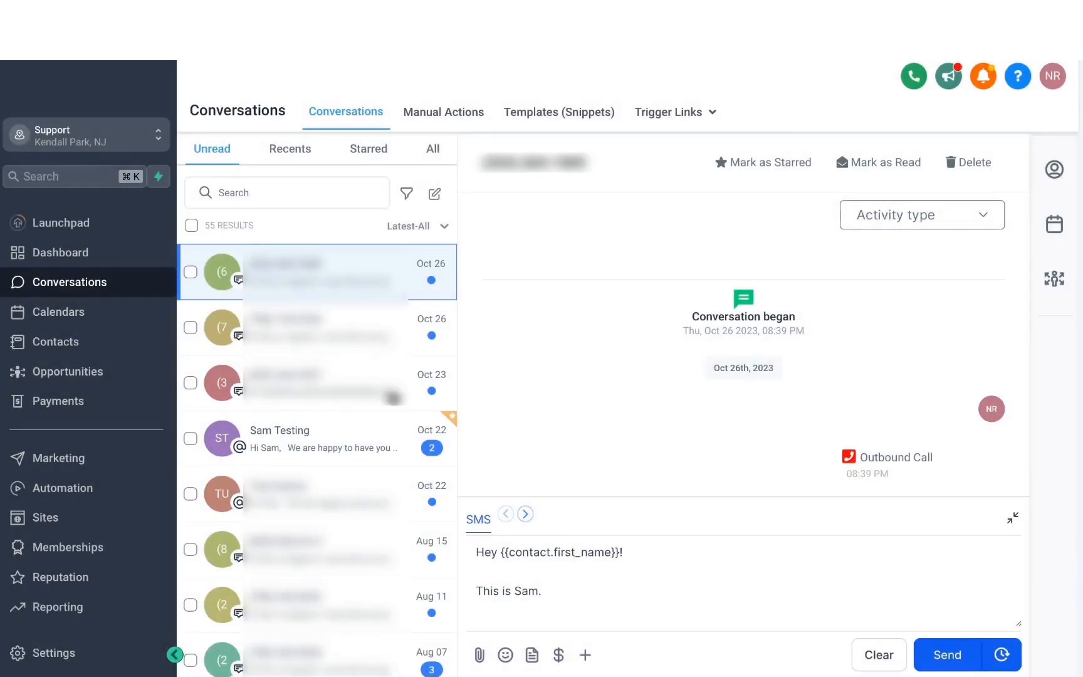
Request a $500 payment for "Marketing Consultancy 1 Hour" from the starred unread contact, adding the invoice link to the email reply.
{"action": "left_click", "coordinate": [307, 442]}
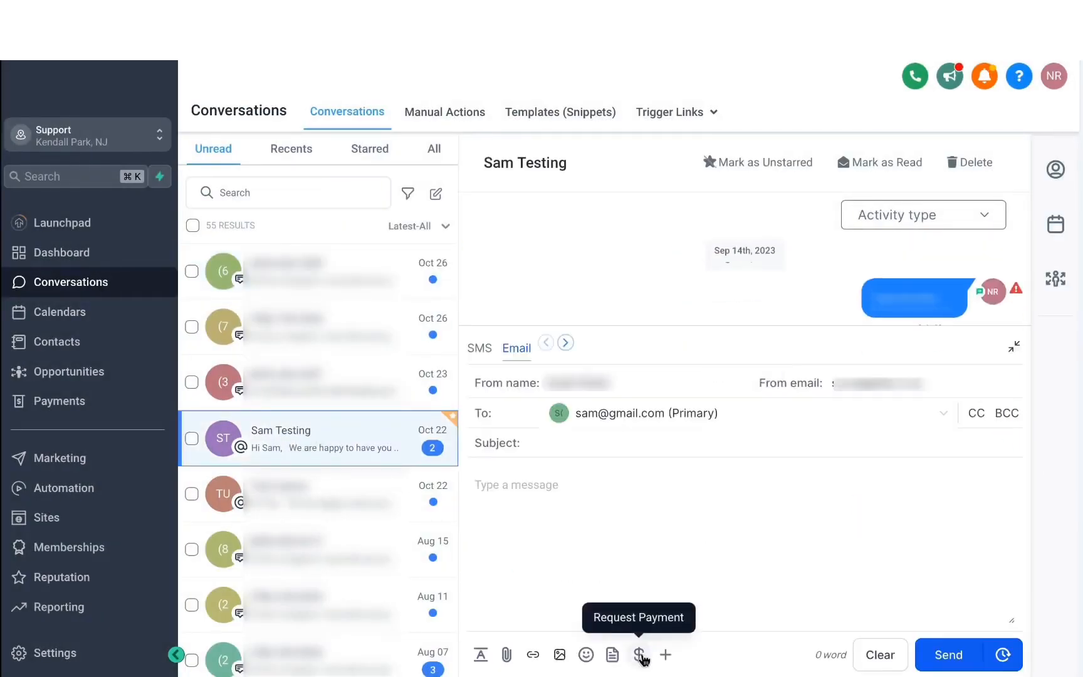
{"action": "left_click", "coordinate": [640, 655]}
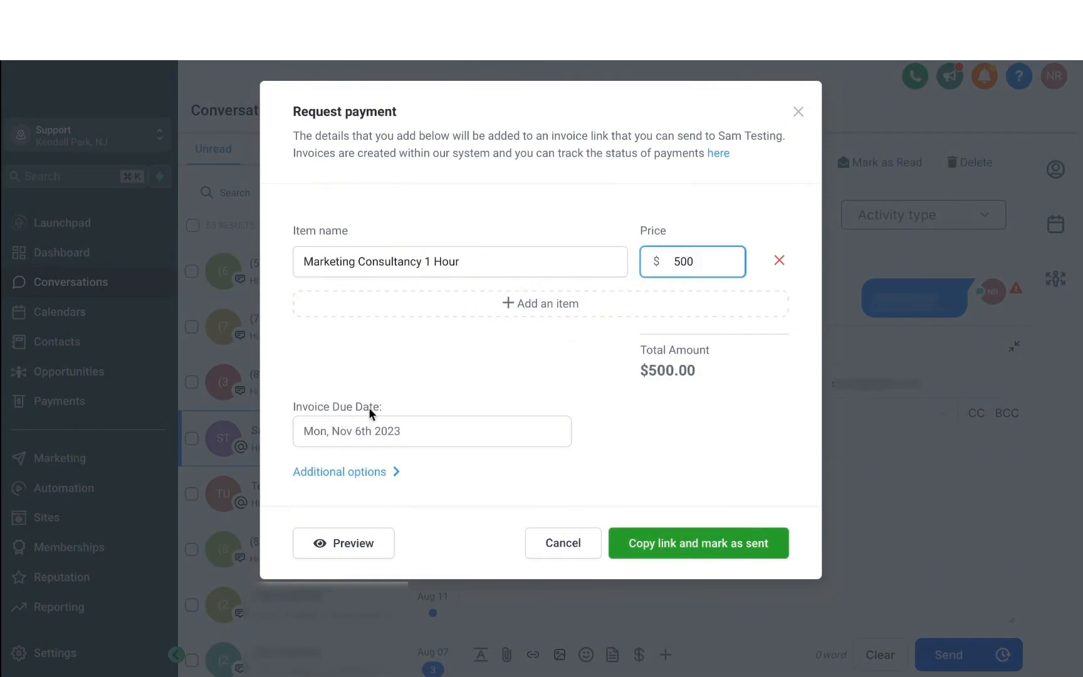
{"action": "left_click", "coordinate": [663, 547]}
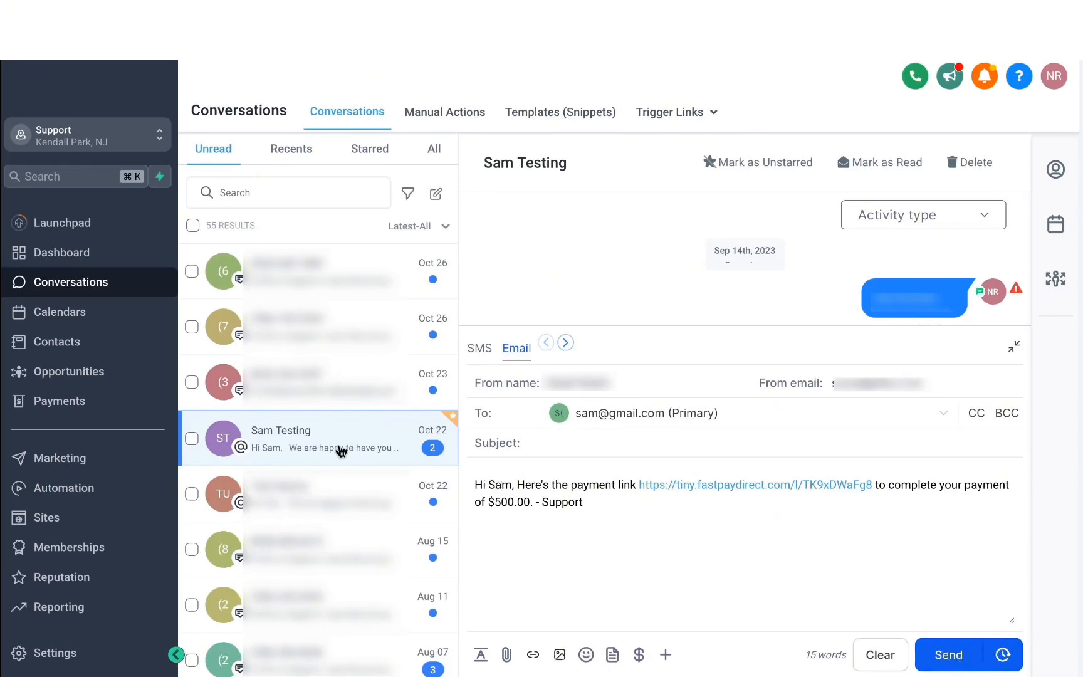
Switch the reply to SMS, insert the contact's First Name custom value, and select the inserted placeholder.
{"action": "left_click", "coordinate": [487, 354]}
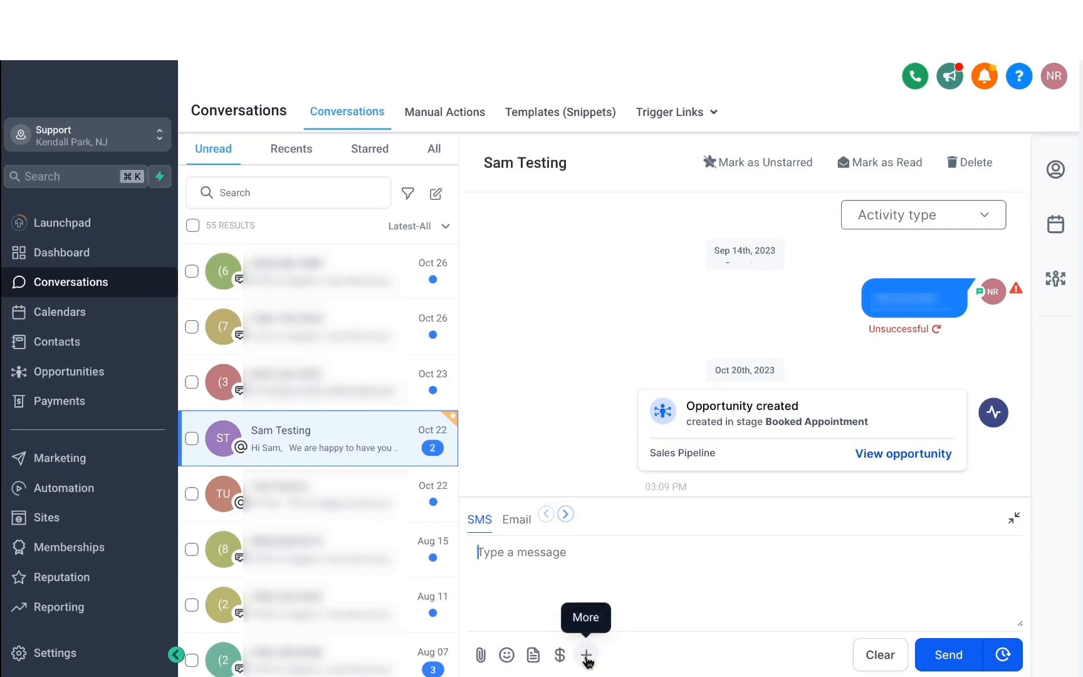
{"action": "left_click", "coordinate": [587, 656]}
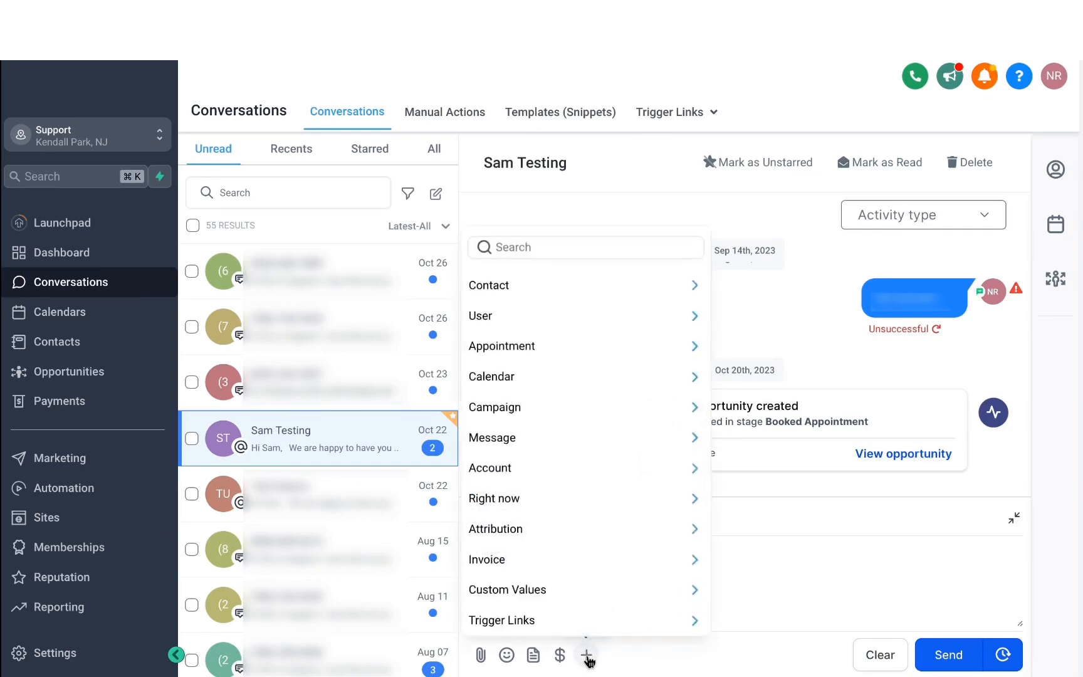
{"action": "left_click", "coordinate": [566, 292]}
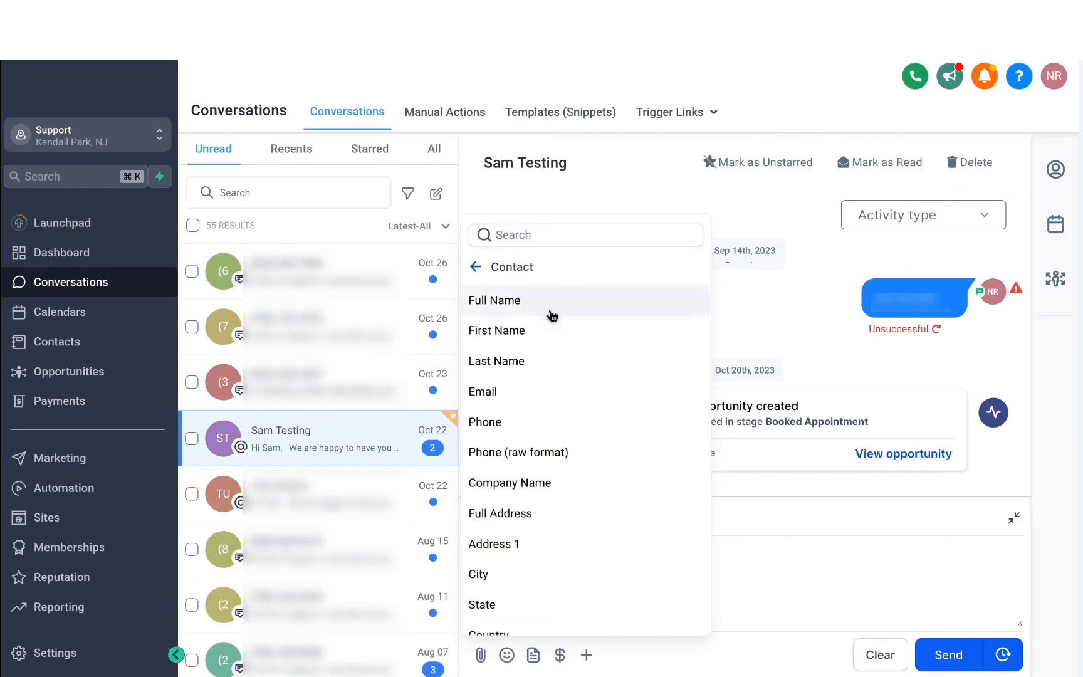
{"action": "left_click", "coordinate": [543, 346]}
{"action": "left_click_drag", "start_coordinate": [601, 552], "coordinate": [507, 558]}
{"action": "left_click", "coordinate": [482, 559]}
{"action": "triple_click", "coordinate": [482, 560]}
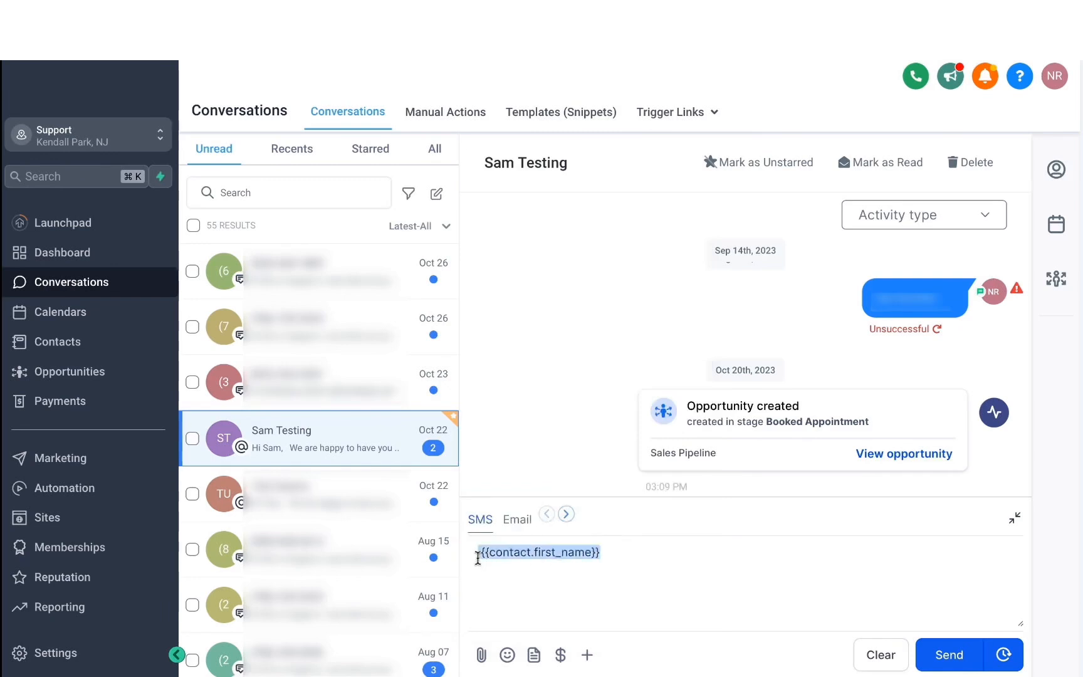
Look through the Appointment custom values available for the SMS reply.
{"action": "left_click", "coordinate": [587, 656]}
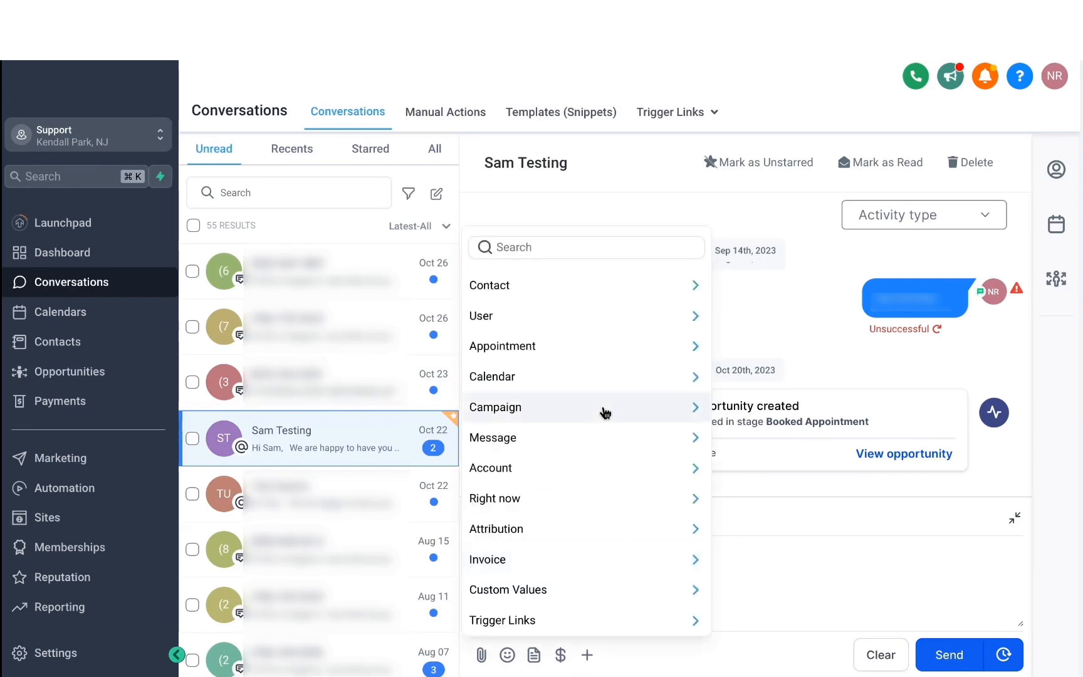
{"action": "left_click", "coordinate": [591, 355]}
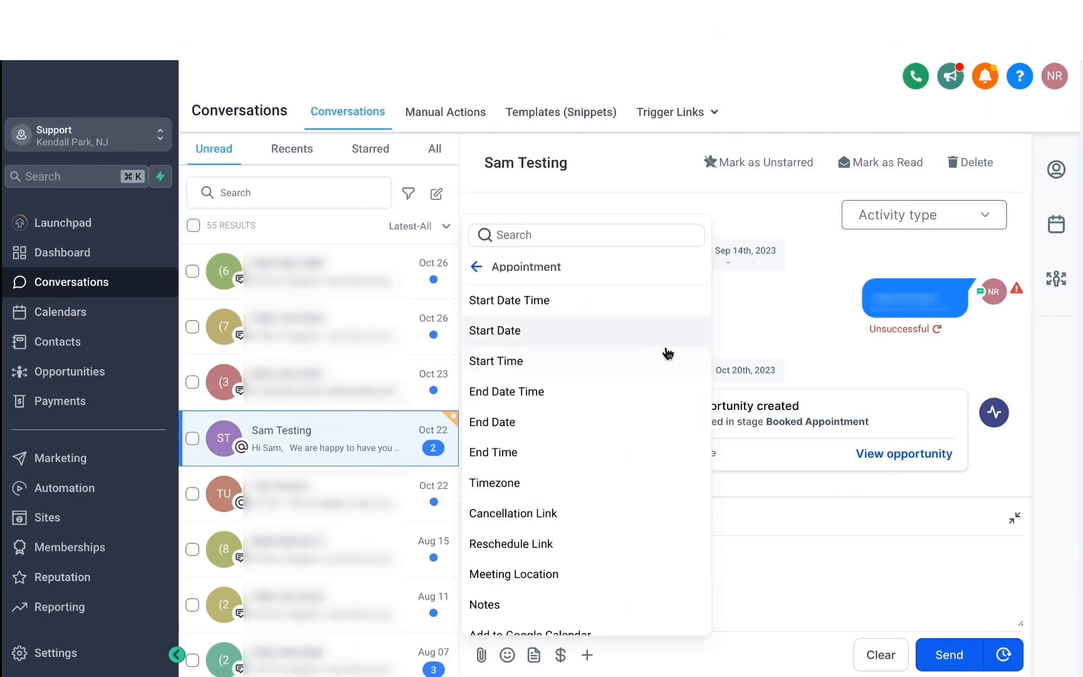
{"action": "left_click", "coordinate": [640, 374]}
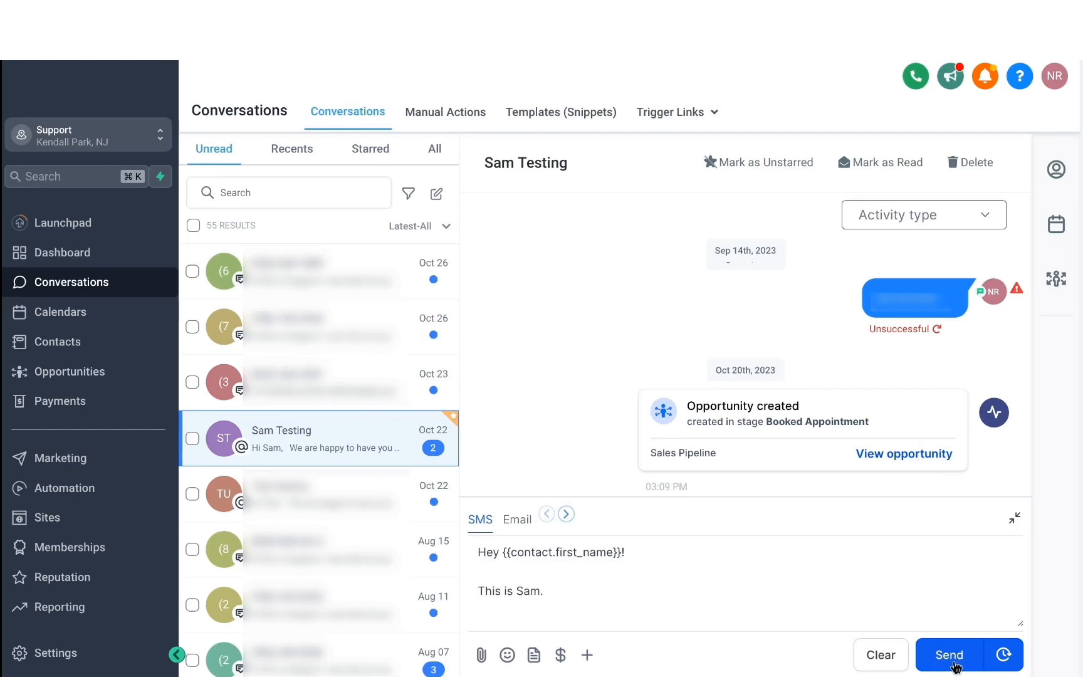
View the date, time and timezone options for scheduling the SMS, leaving it unscheduled.
{"action": "left_click", "coordinate": [1006, 655]}
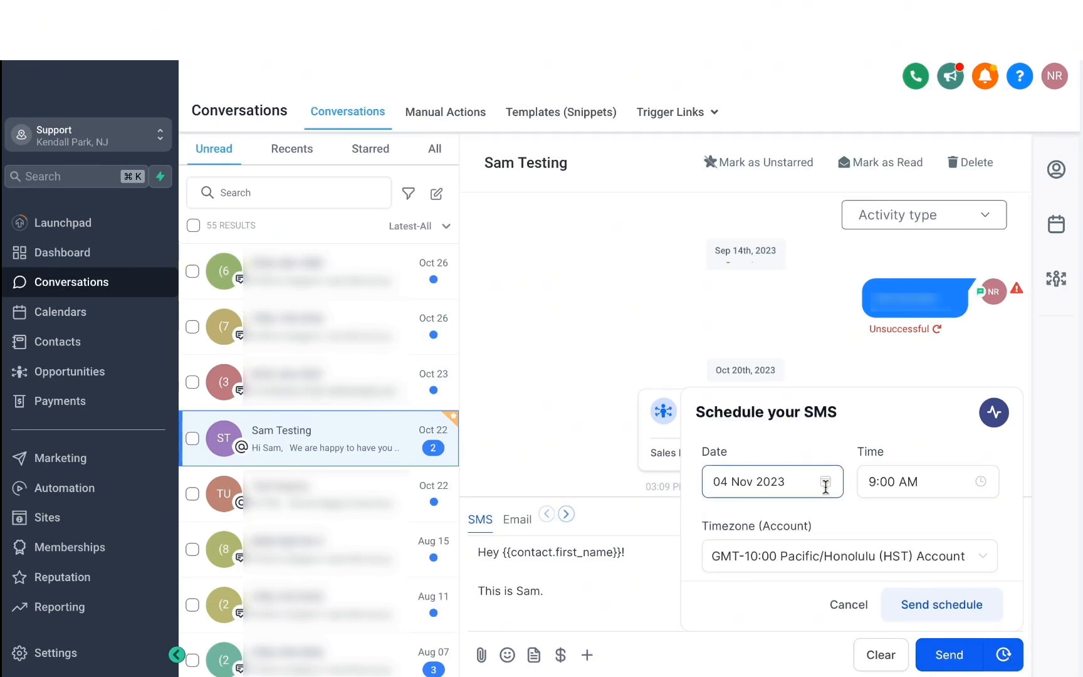
{"action": "left_click", "coordinate": [931, 278]}
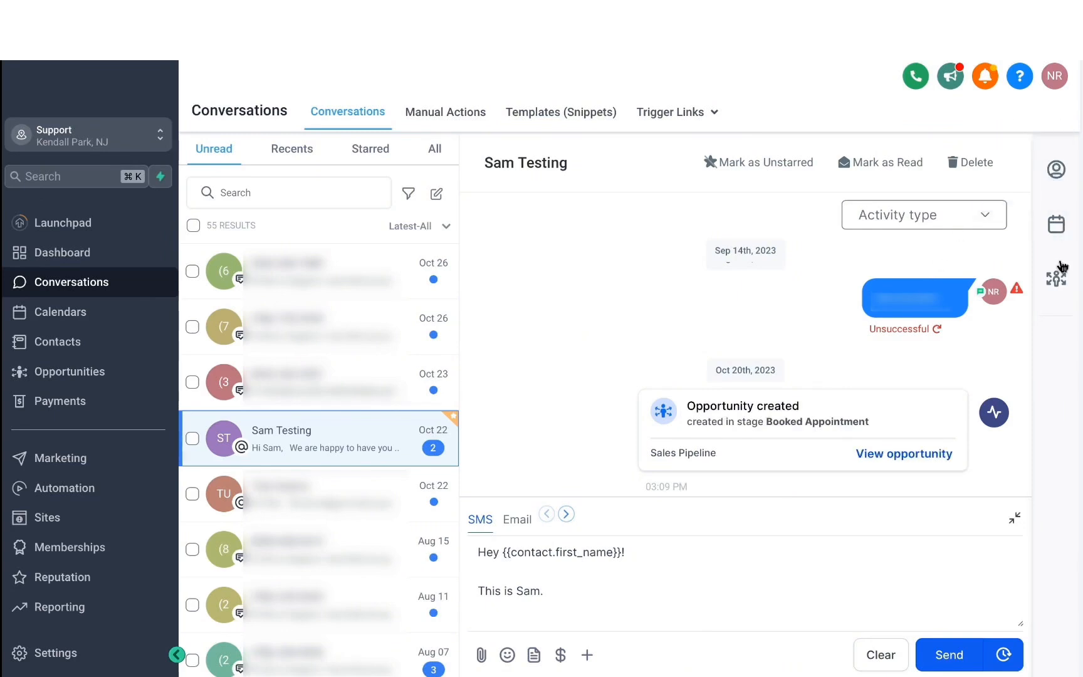
Show the open contact's details and open the contact name for editing.
{"action": "left_click", "coordinate": [1059, 170]}
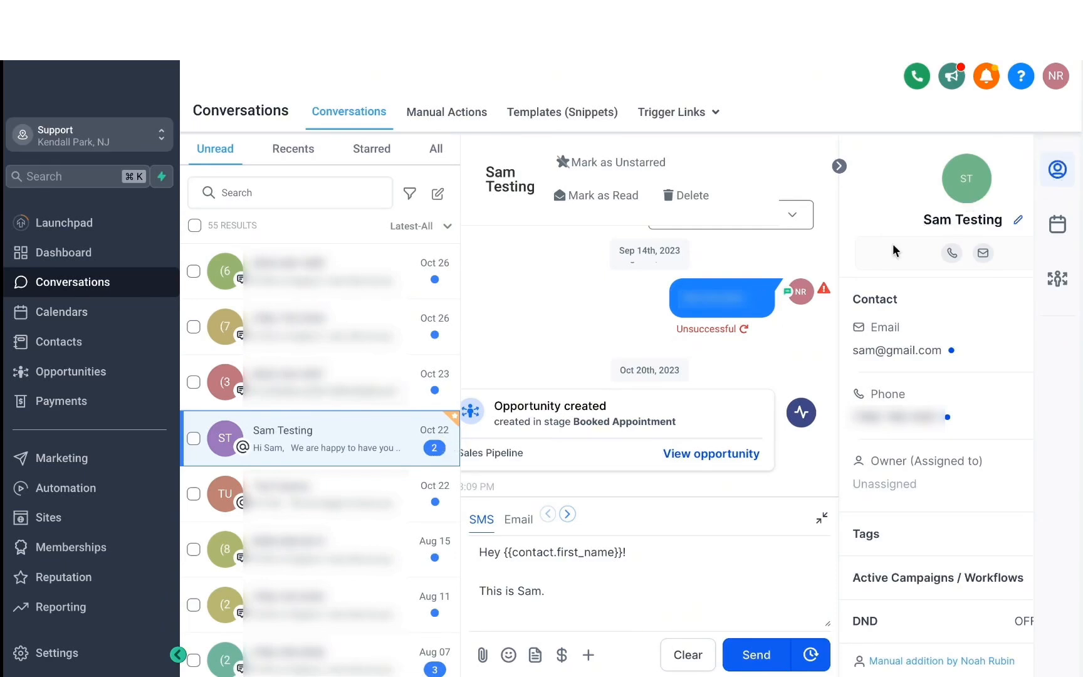
{"action": "scroll", "coordinate": [895, 250], "scroll_direction": "down", "scroll_amount": 1}
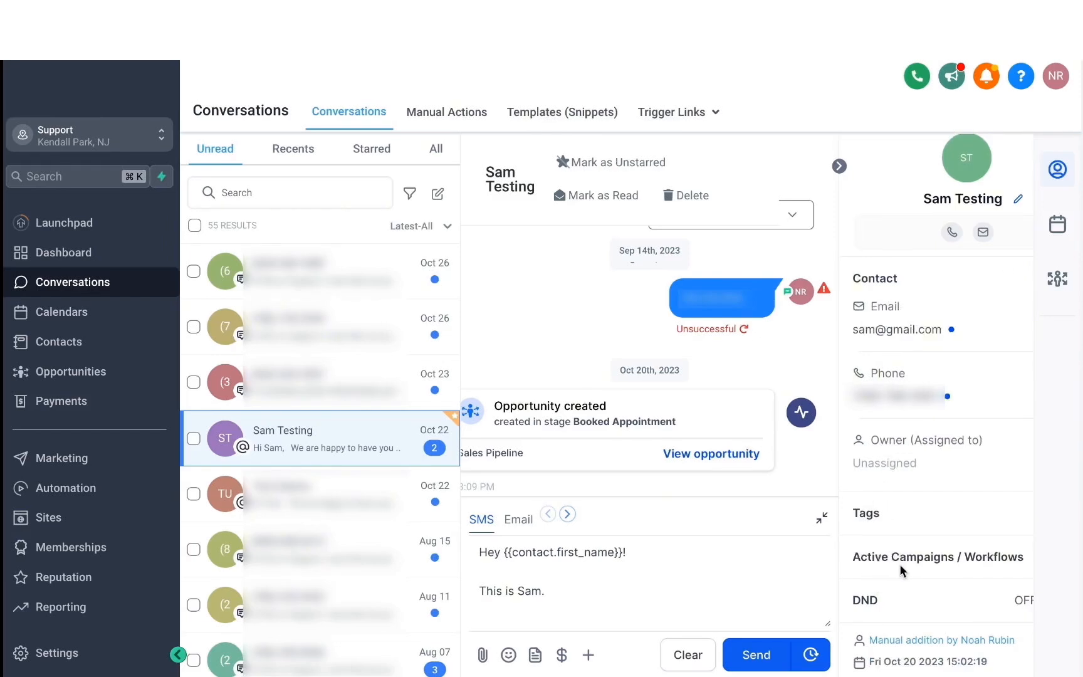
{"action": "left_click", "coordinate": [1018, 199]}
{"action": "left_click_drag", "start_coordinate": [923, 204], "coordinate": [1010, 204]}
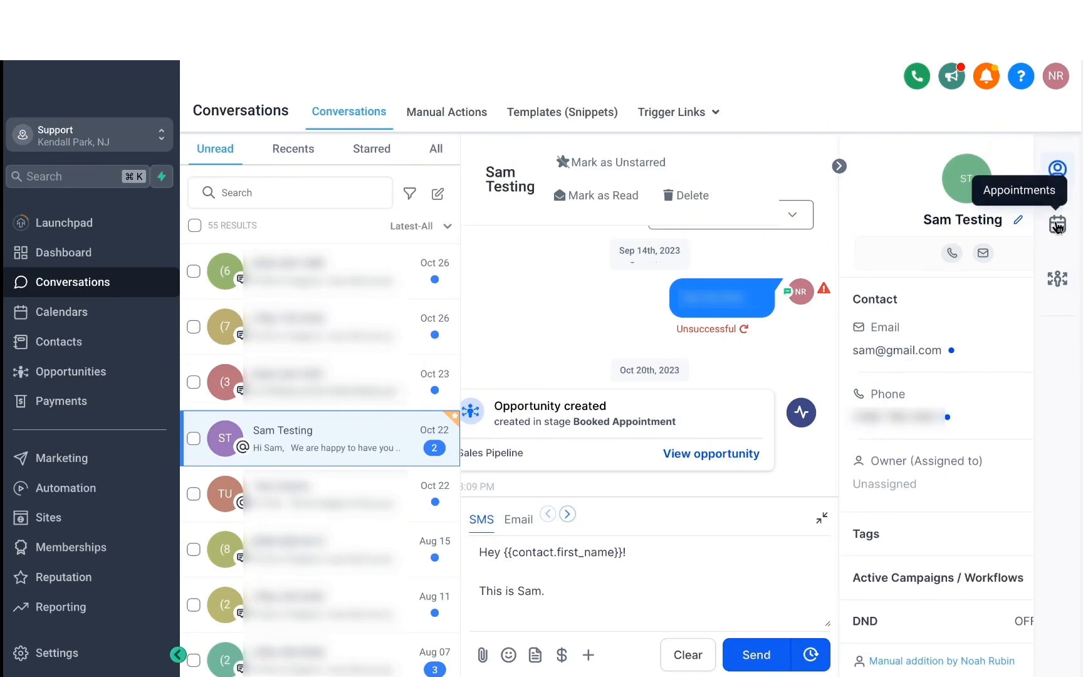
Start booking an appointment for the open contact in the Marketing Webinar calendar.
{"action": "left_click", "coordinate": [1058, 226]}
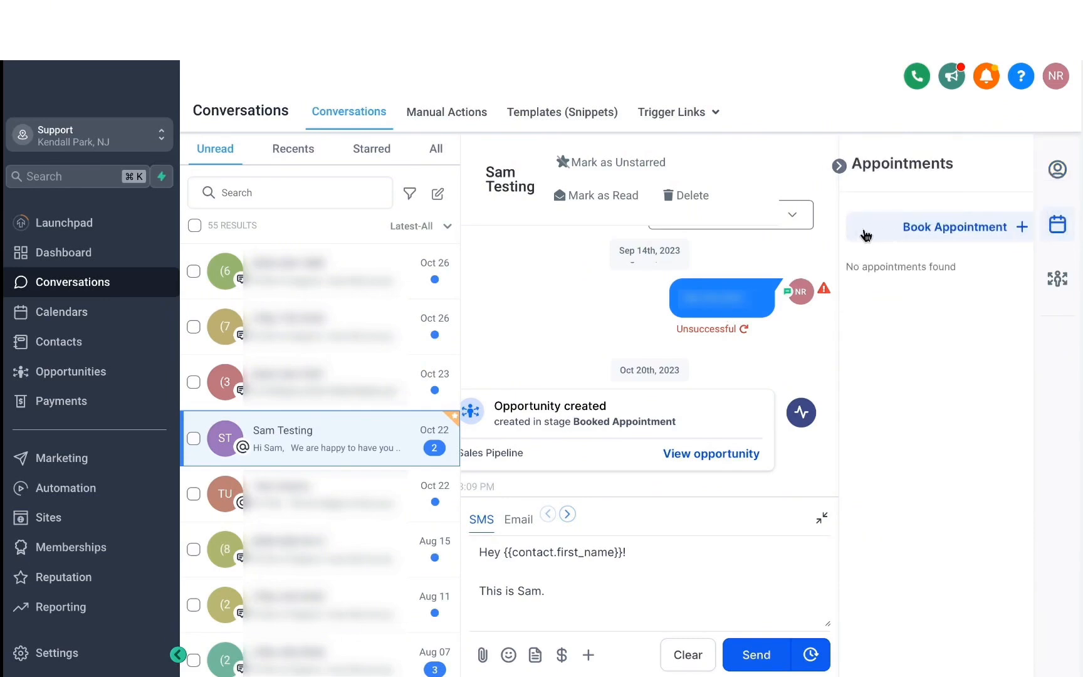
{"action": "left_click", "coordinate": [907, 232]}
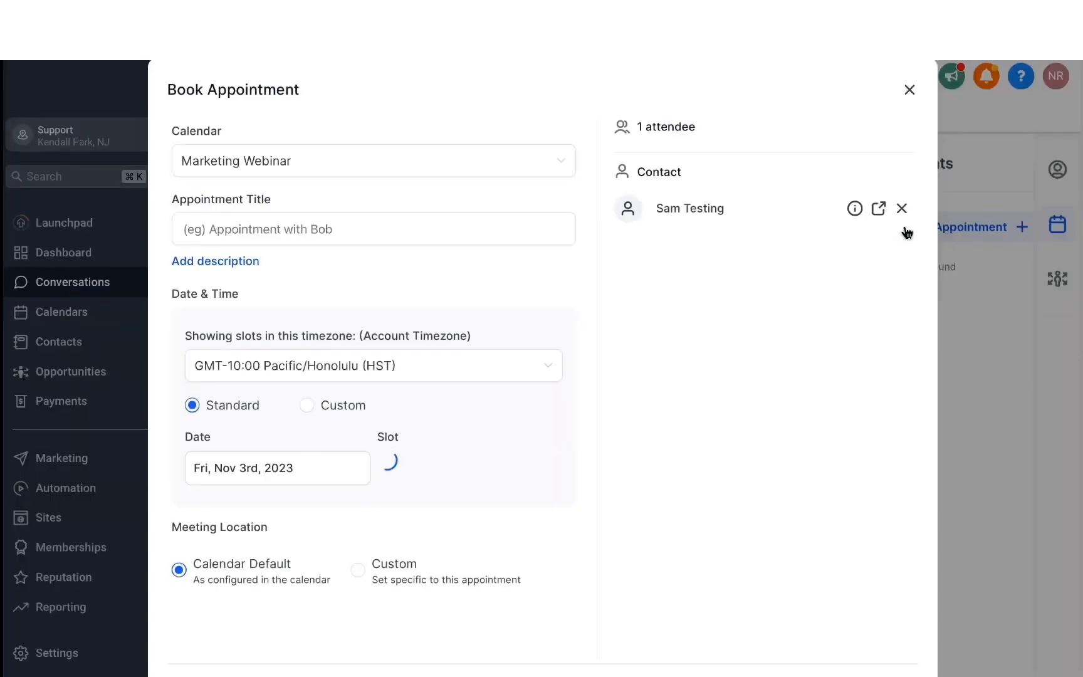
{"action": "left_click", "coordinate": [370, 166]}
{"action": "left_click", "coordinate": [324, 229]}
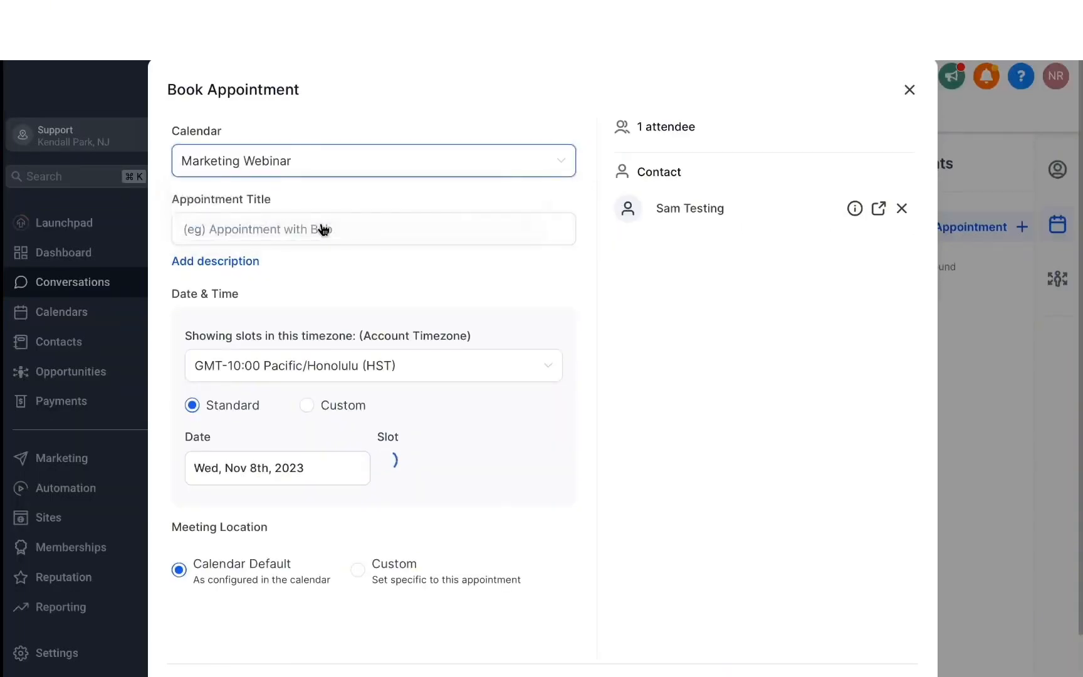
Title the appointment "Discovery Session" and book it for Wed, Nov 8th, 2023, 8:00 am - 9:00 am, closing the contact's appointments.
{"action": "left_click", "coordinate": [317, 224]}
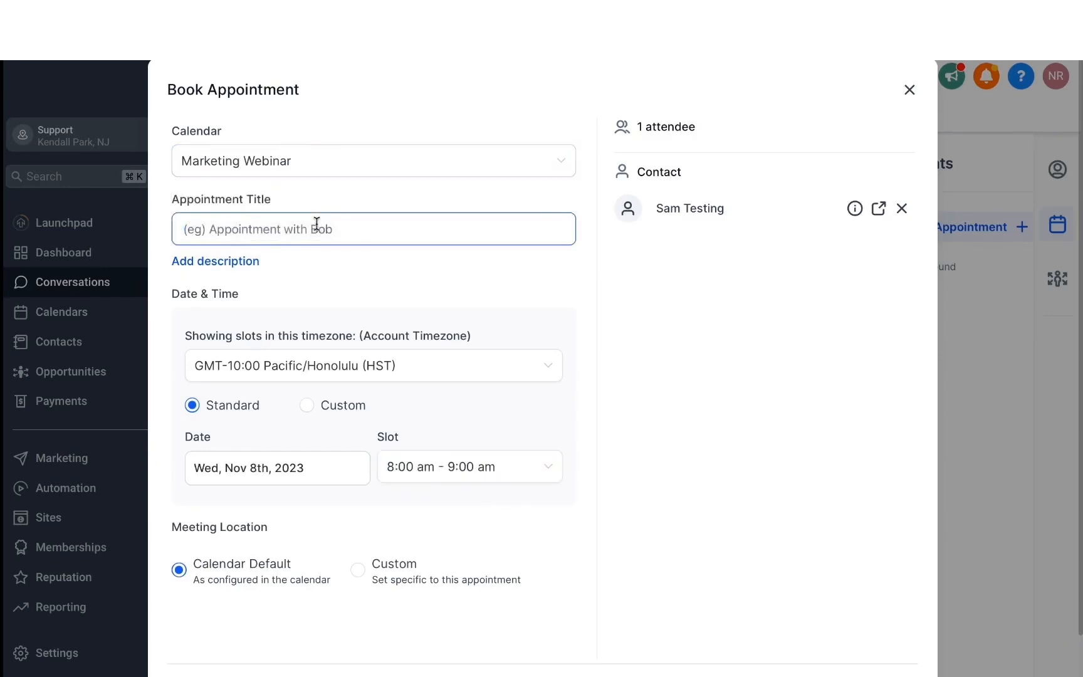
{"action": "type", "text": "Discov"}
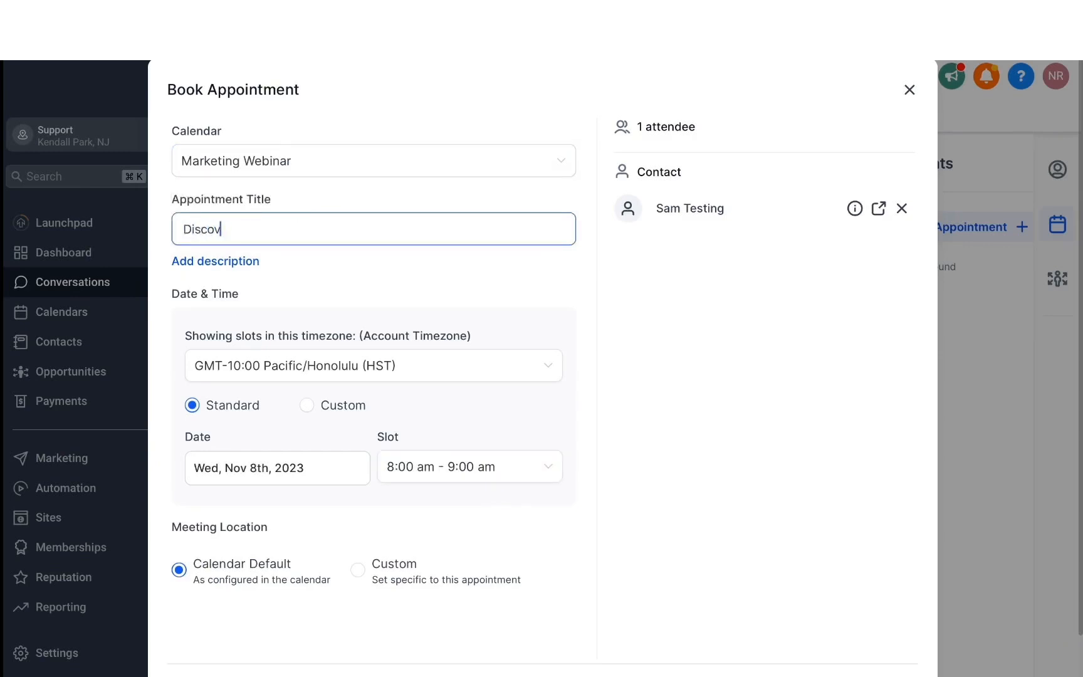
{"action": "type", "text": "ery Session"}
{"action": "left_click", "coordinate": [334, 295]}
{"action": "scroll", "coordinate": [332, 295], "scroll_direction": "down", "scroll_amount": 2}
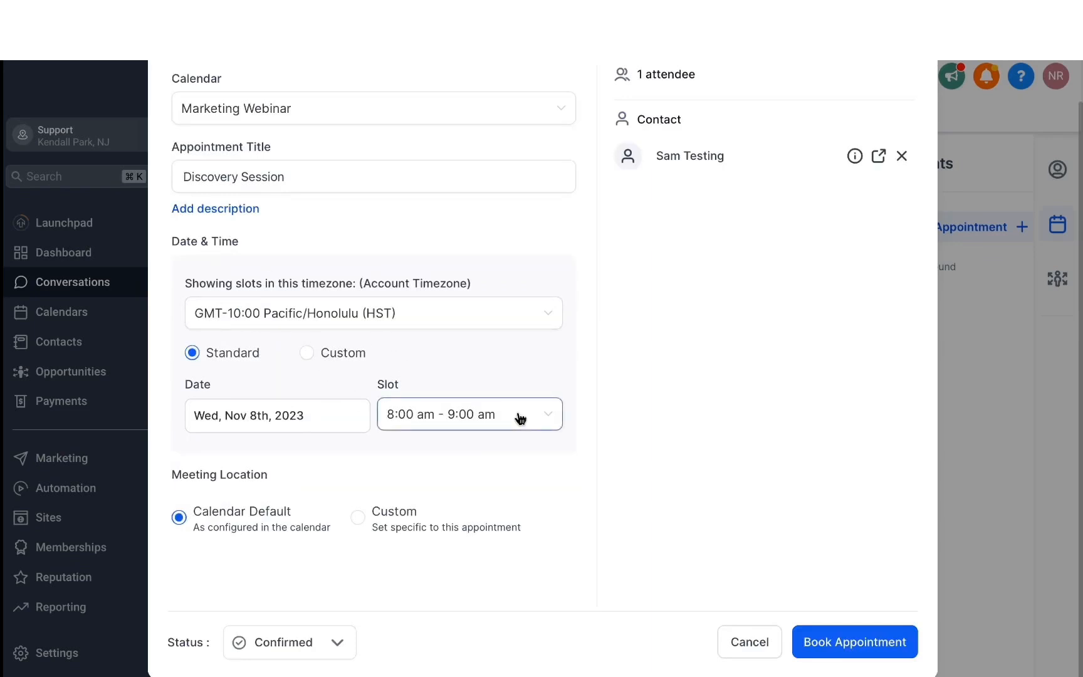
{"action": "left_click", "coordinate": [830, 640]}
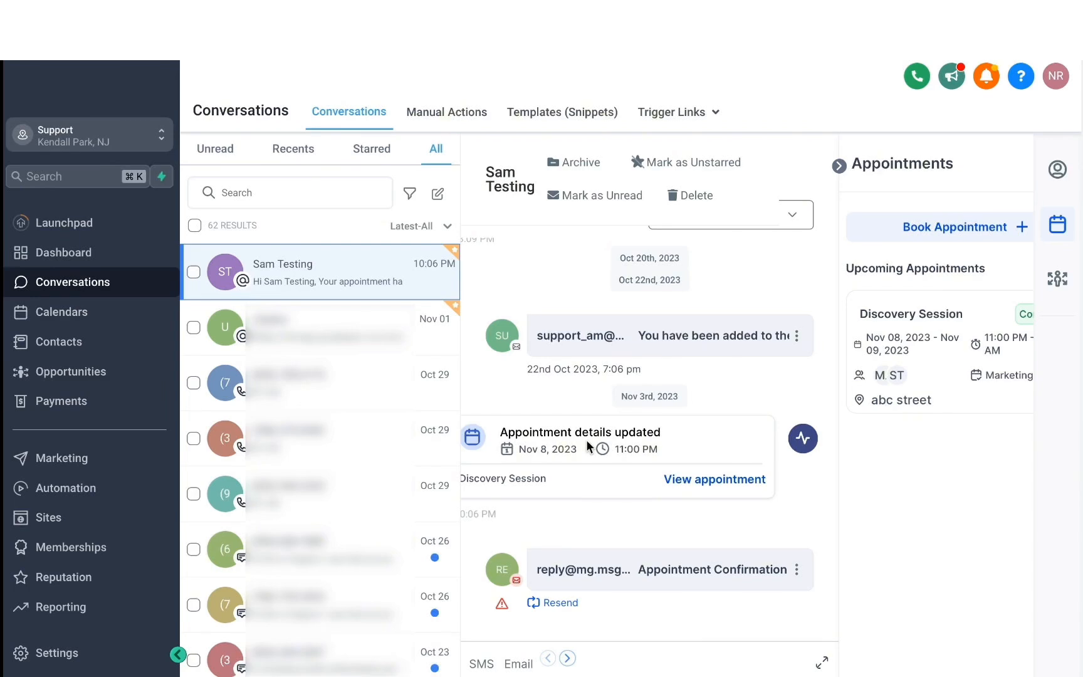
{"action": "left_click", "coordinate": [1058, 222]}
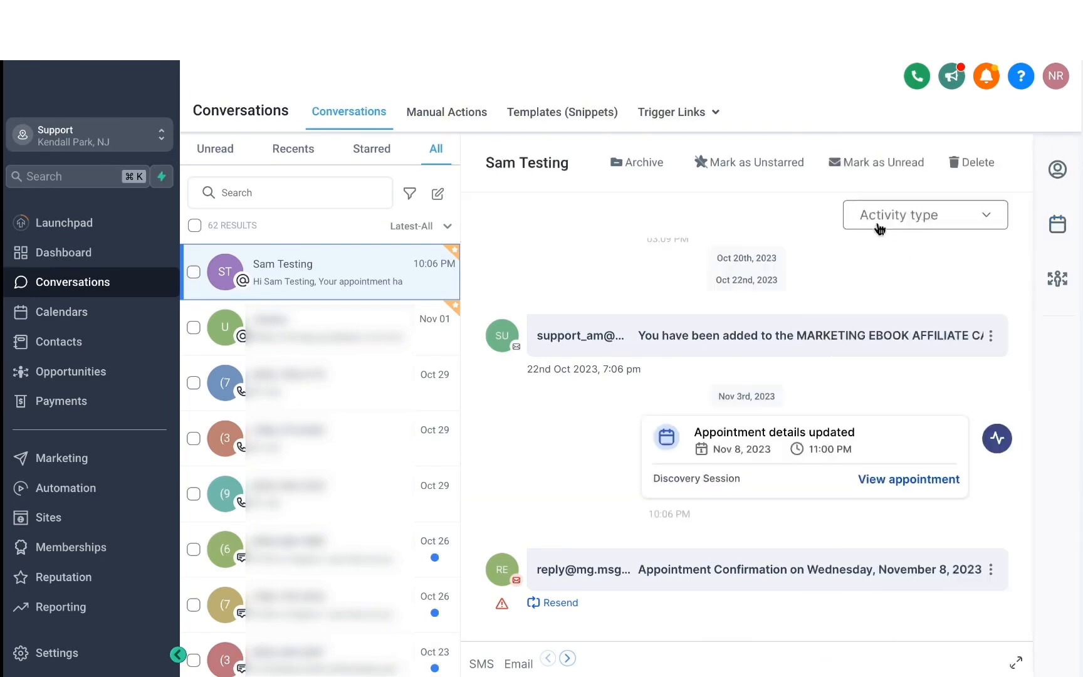
Filter the conversation's activity to show only SMS.
{"action": "left_click", "coordinate": [901, 221]}
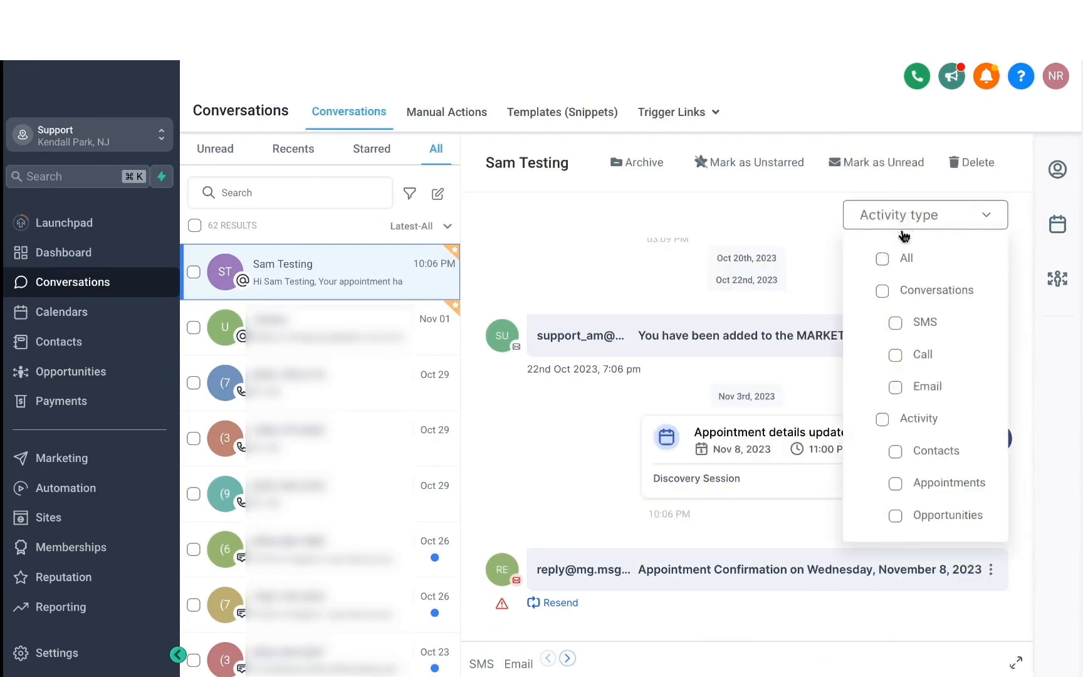
{"action": "left_click", "coordinate": [924, 323]}
{"action": "left_click", "coordinate": [807, 307]}
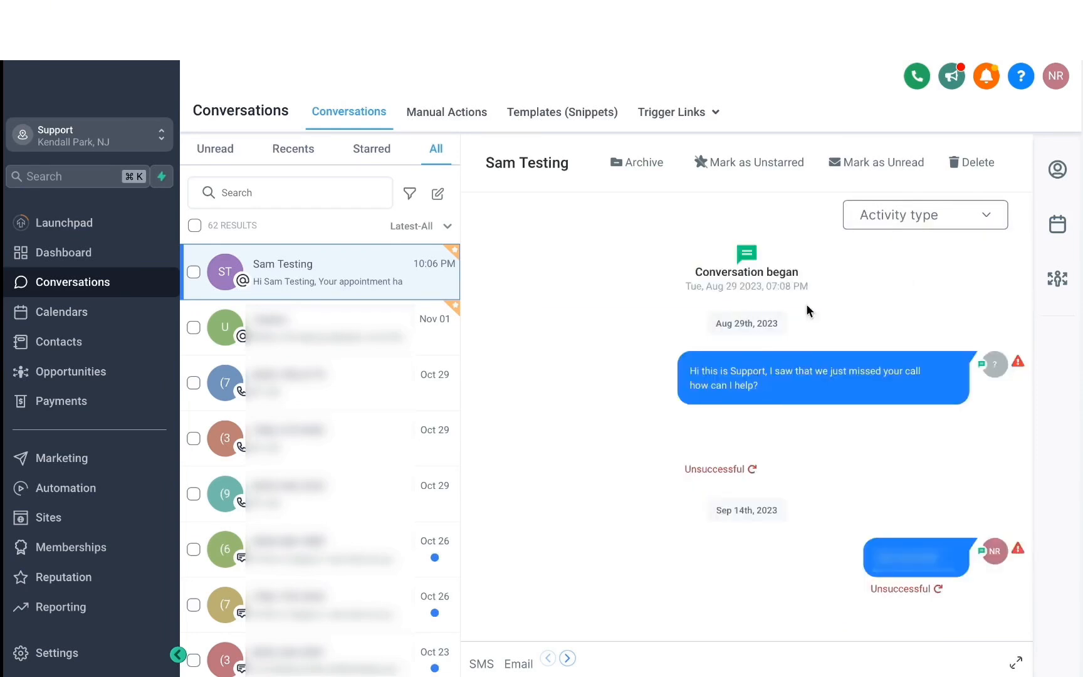
Set the conversation's activity filter to All.
{"action": "left_click", "coordinate": [892, 215]}
{"action": "left_click", "coordinate": [882, 259]}
{"action": "left_click", "coordinate": [802, 237]}
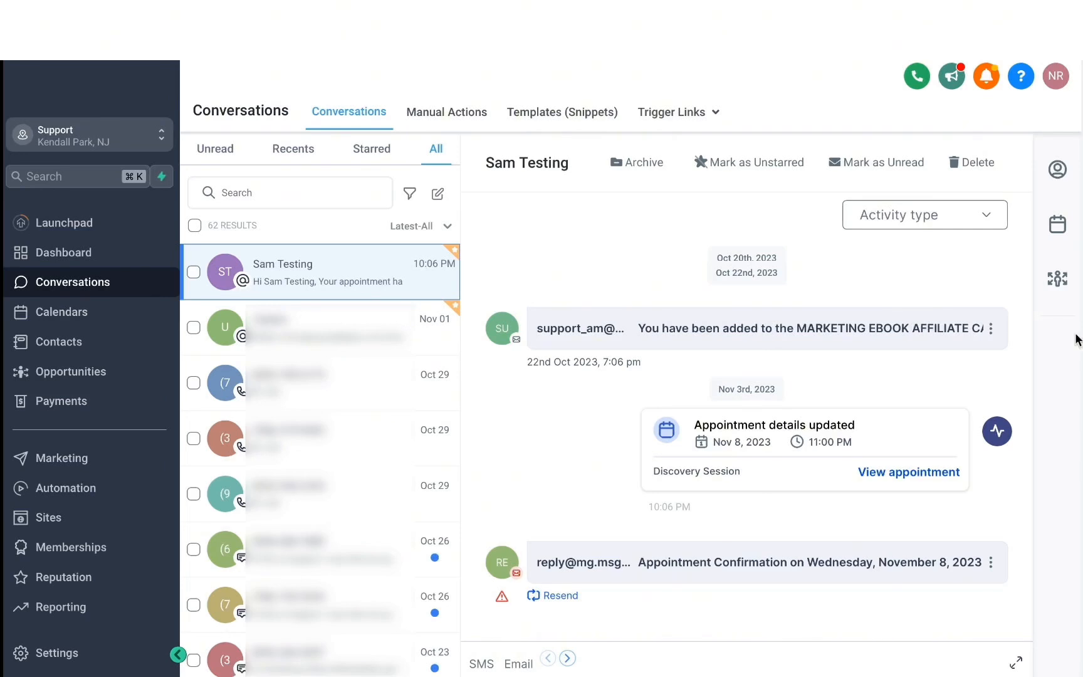
Start a new opportunity for the open contact in the Sales Pipeline and set its stage to Booked Appointment.
{"action": "left_click", "coordinate": [1058, 280]}
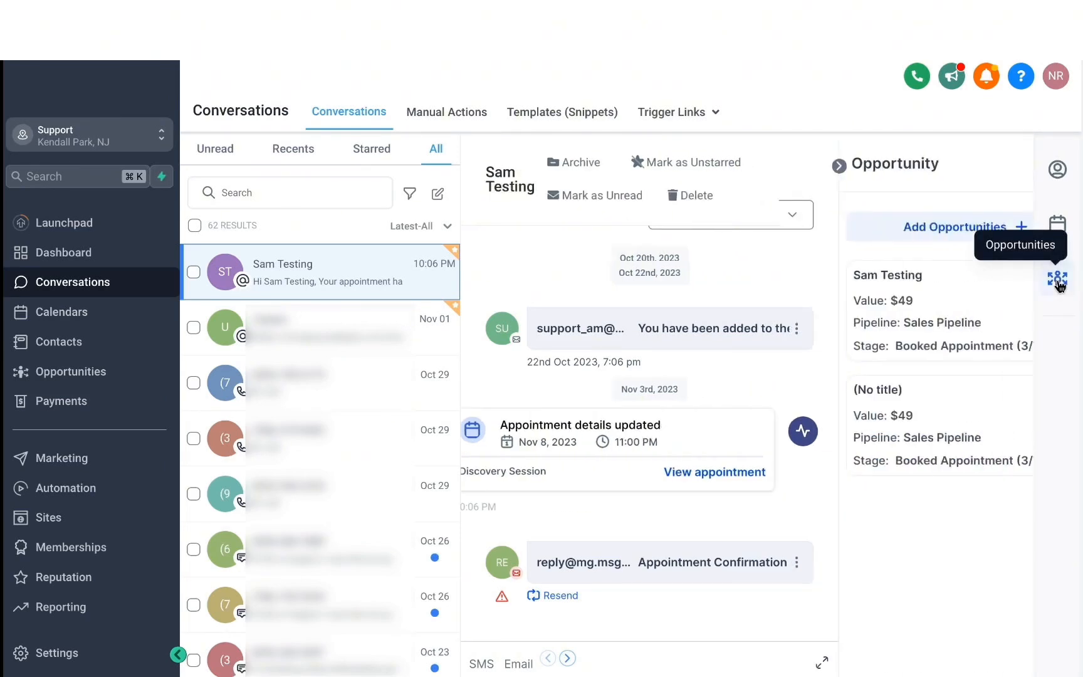
{"action": "left_click", "coordinate": [931, 230]}
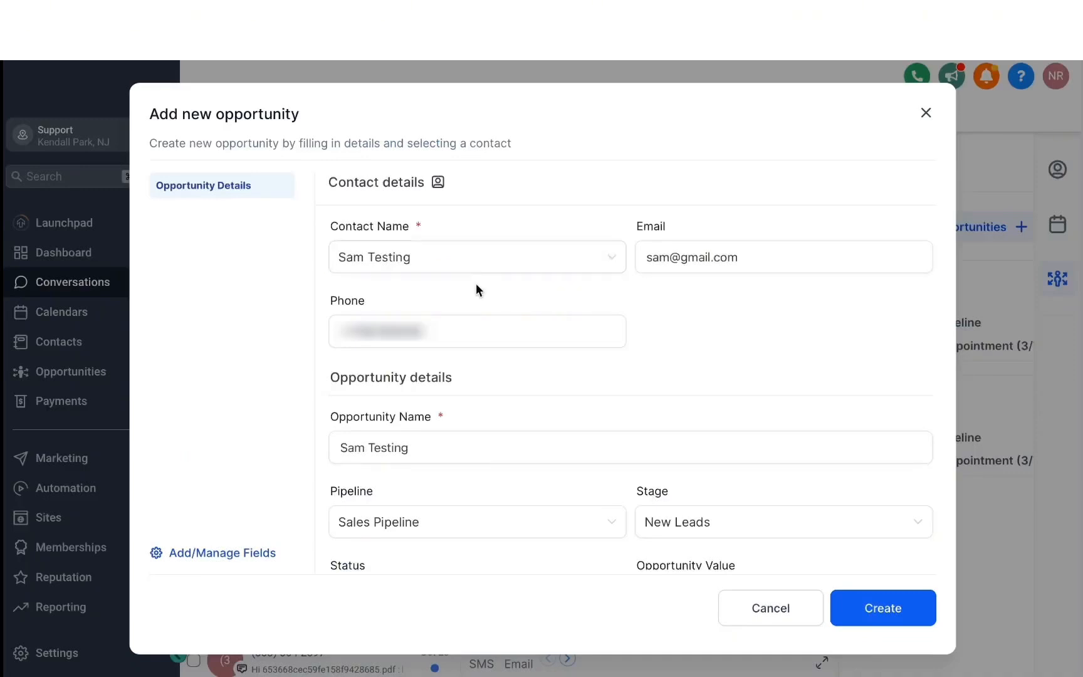
{"action": "scroll", "coordinate": [491, 360], "scroll_direction": "down", "scroll_amount": 4}
{"action": "left_click", "coordinate": [461, 392]}
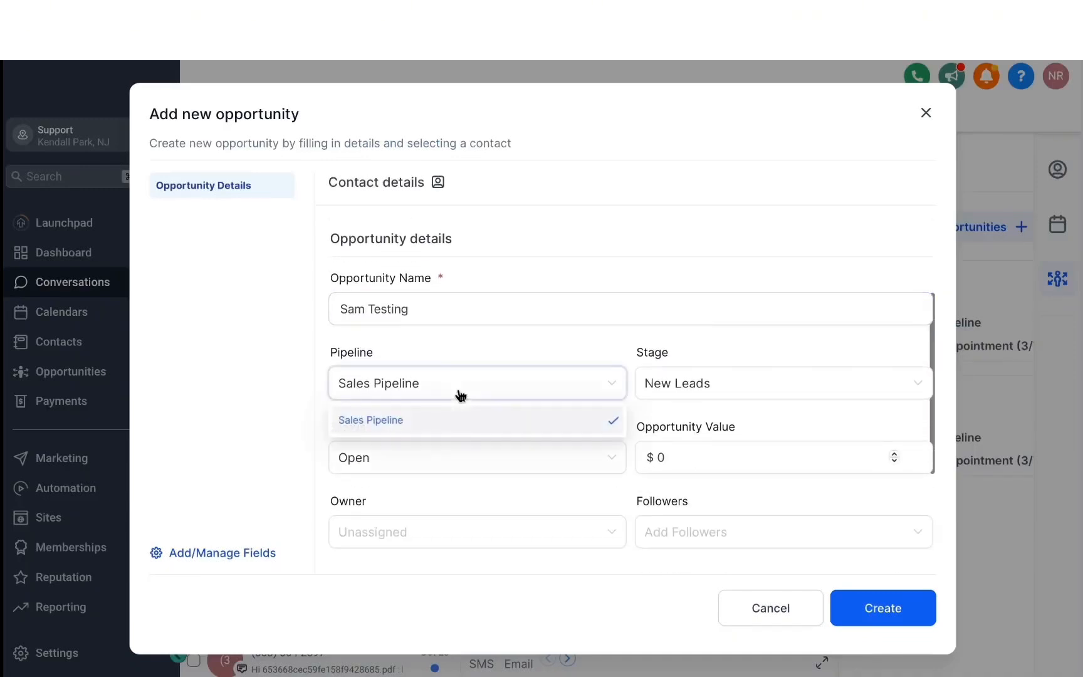
{"action": "left_click", "coordinate": [693, 394]}
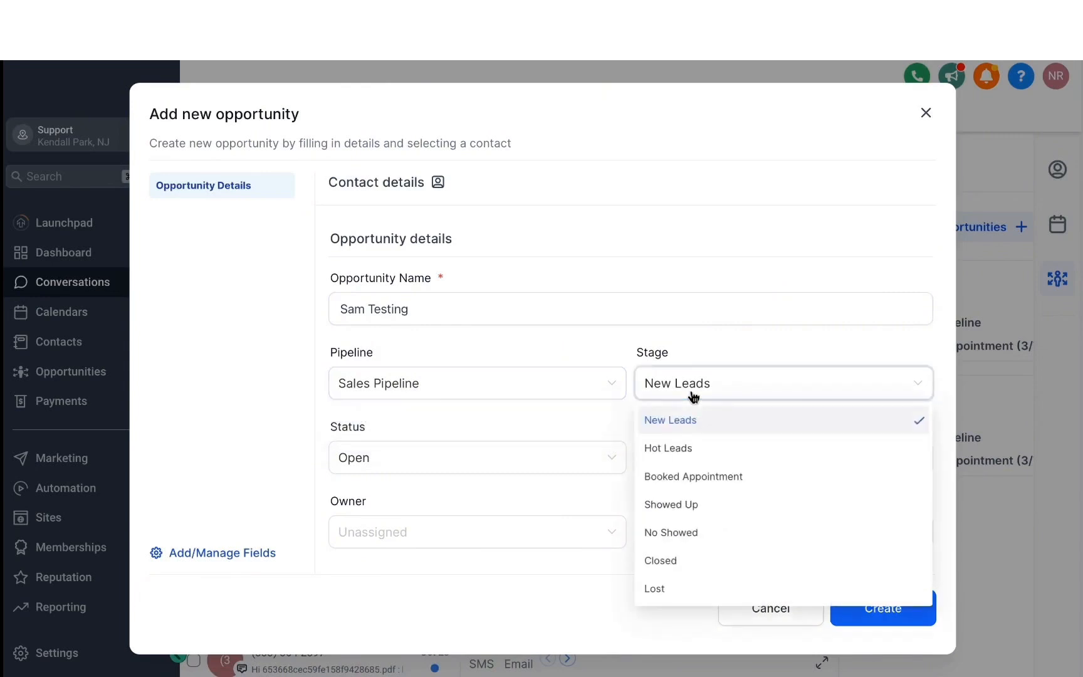
{"action": "left_click", "coordinate": [692, 483]}
{"action": "scroll", "coordinate": [616, 369], "scroll_direction": "down", "scroll_amount": 3}
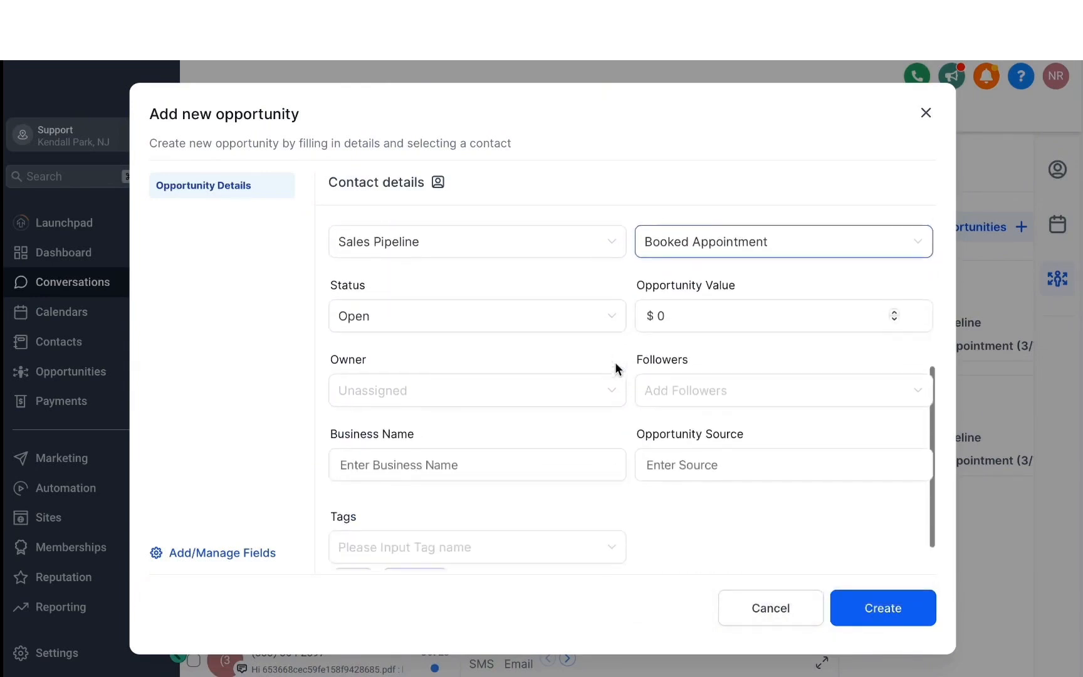
Assign an owner to the new opportunity and add the first listed team member as follower.
{"action": "left_click", "coordinate": [551, 389]}
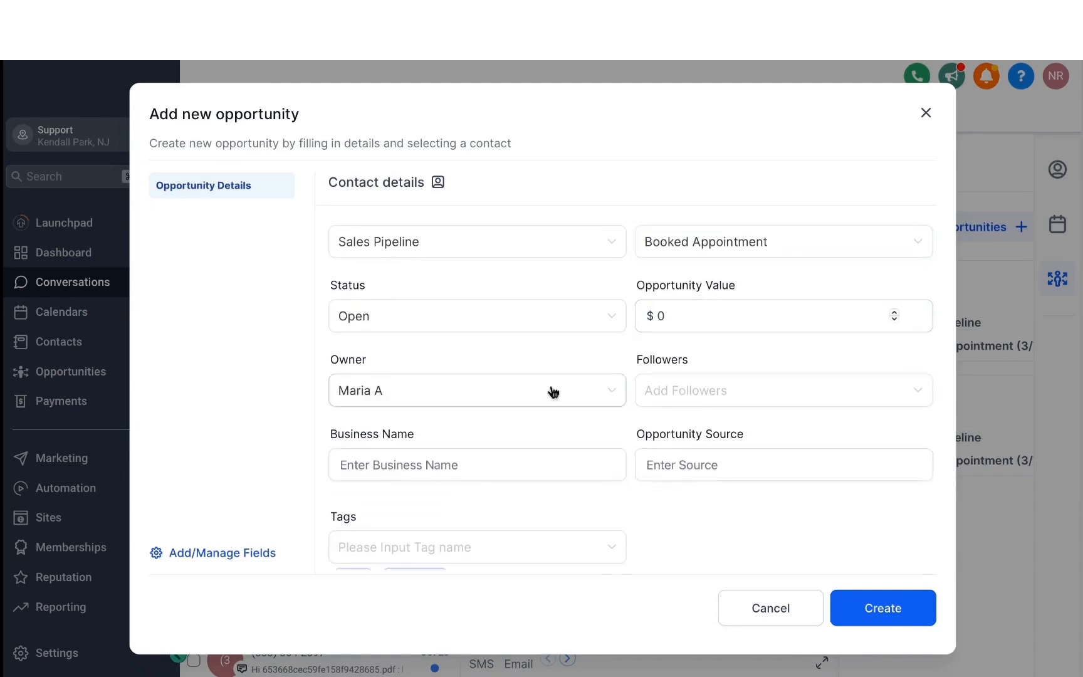
{"action": "left_click", "coordinate": [678, 391]}
{"action": "left_click", "coordinate": [680, 426]}
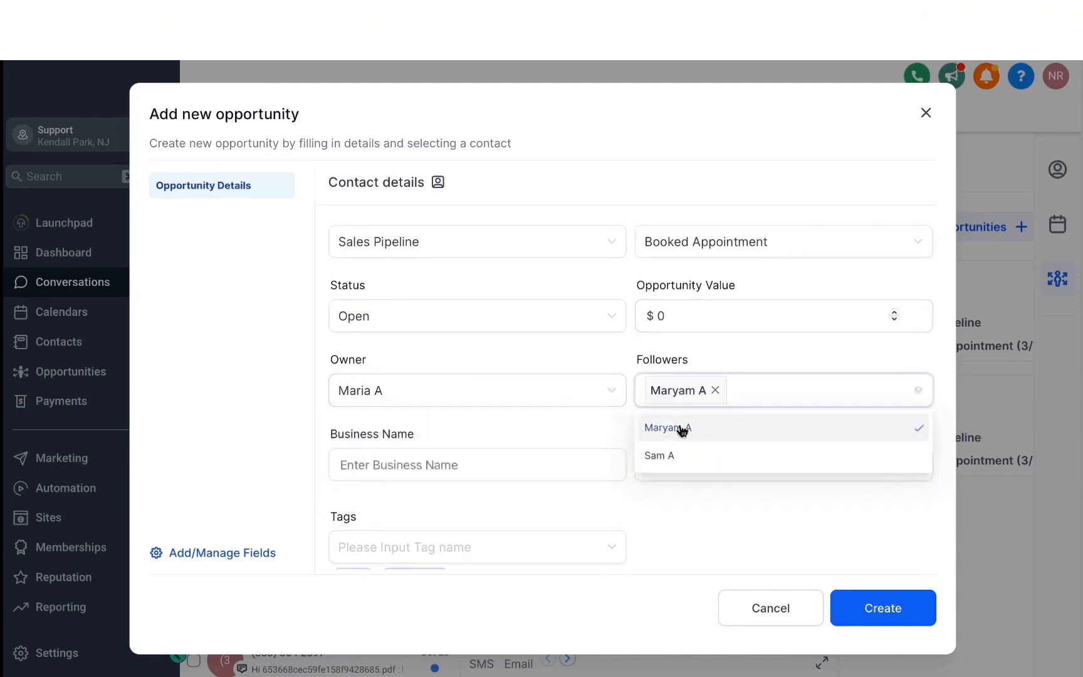
{"action": "left_click", "coordinate": [602, 438]}
{"action": "scroll", "coordinate": [603, 438], "scroll_direction": "down", "scroll_amount": 1}
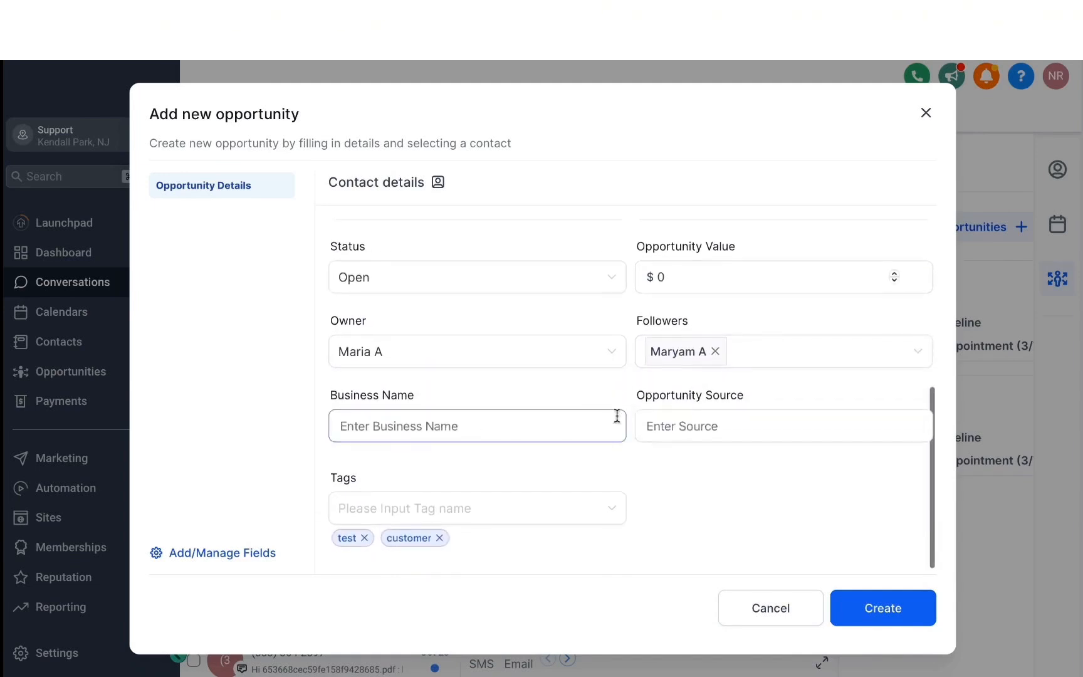
{"action": "left_click", "coordinate": [694, 437]}
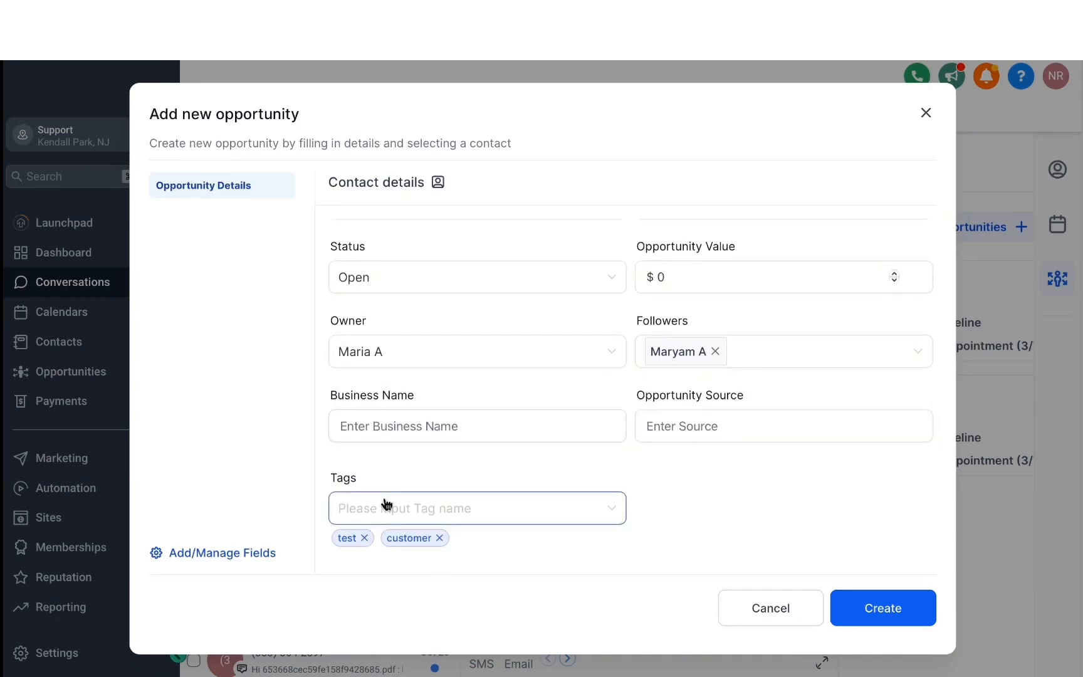
Go from the opportunity form to managing custom fields and start a new field of type Number.
{"action": "left_click", "coordinate": [244, 556]}
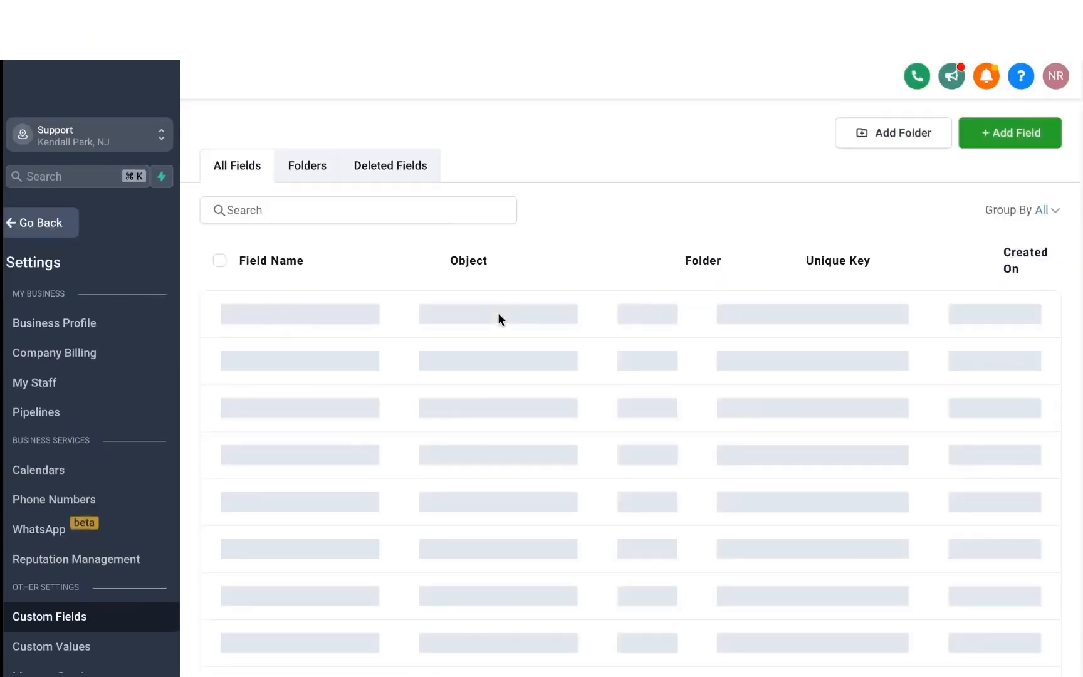
{"action": "left_click", "coordinate": [997, 144]}
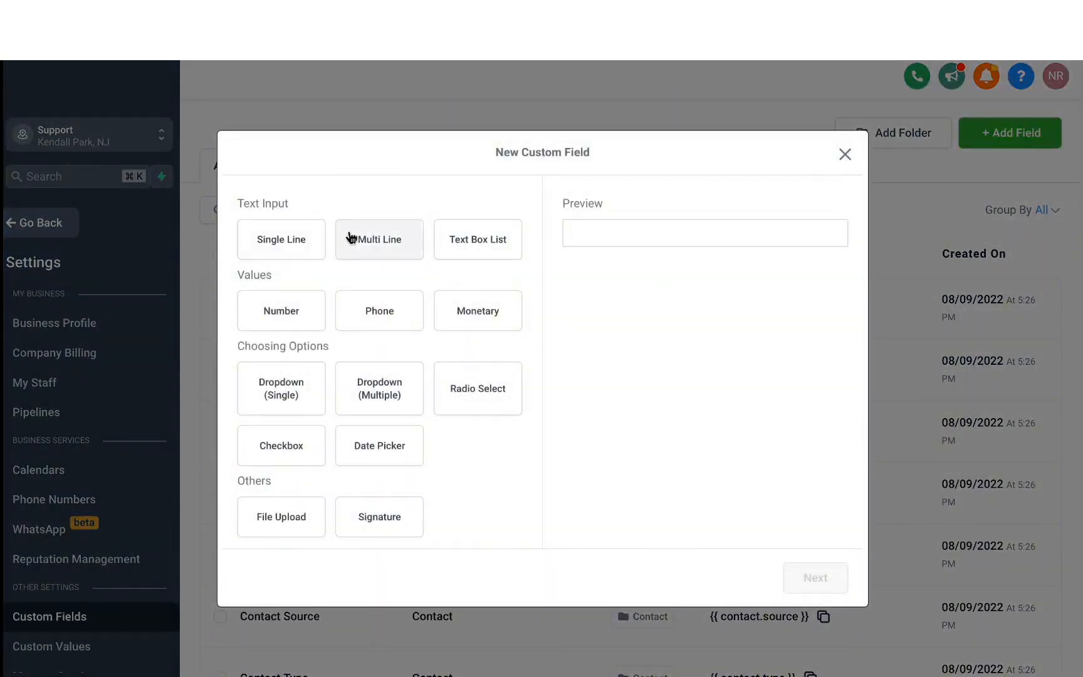
{"action": "left_click", "coordinate": [317, 251]}
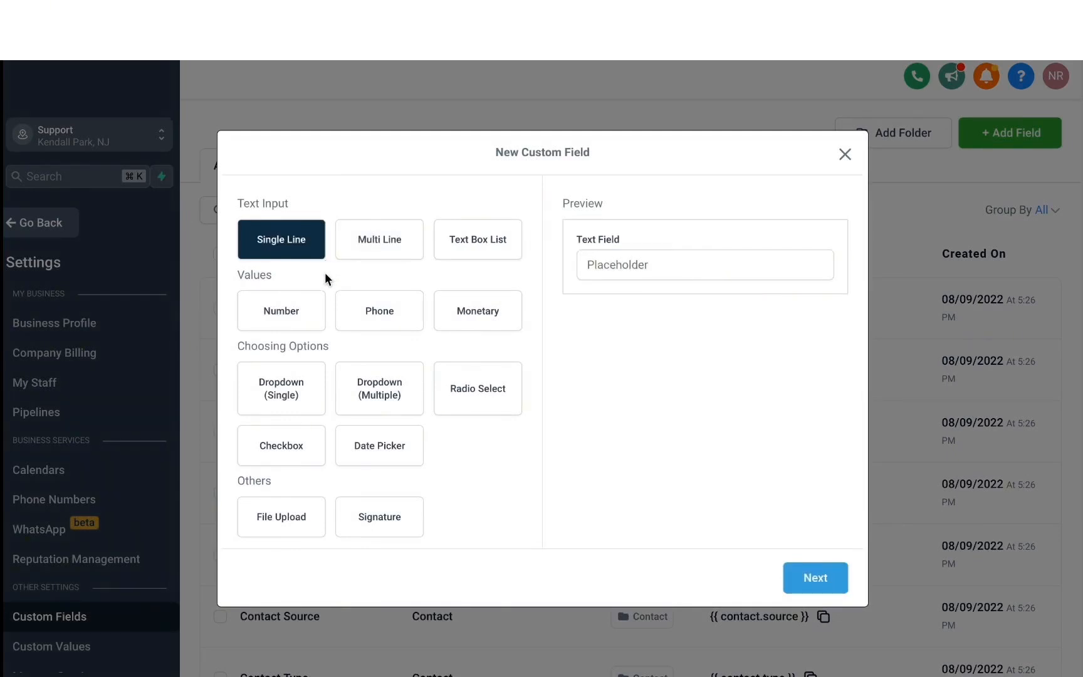
{"action": "left_click", "coordinate": [310, 303]}
{"action": "left_click", "coordinate": [816, 578]}
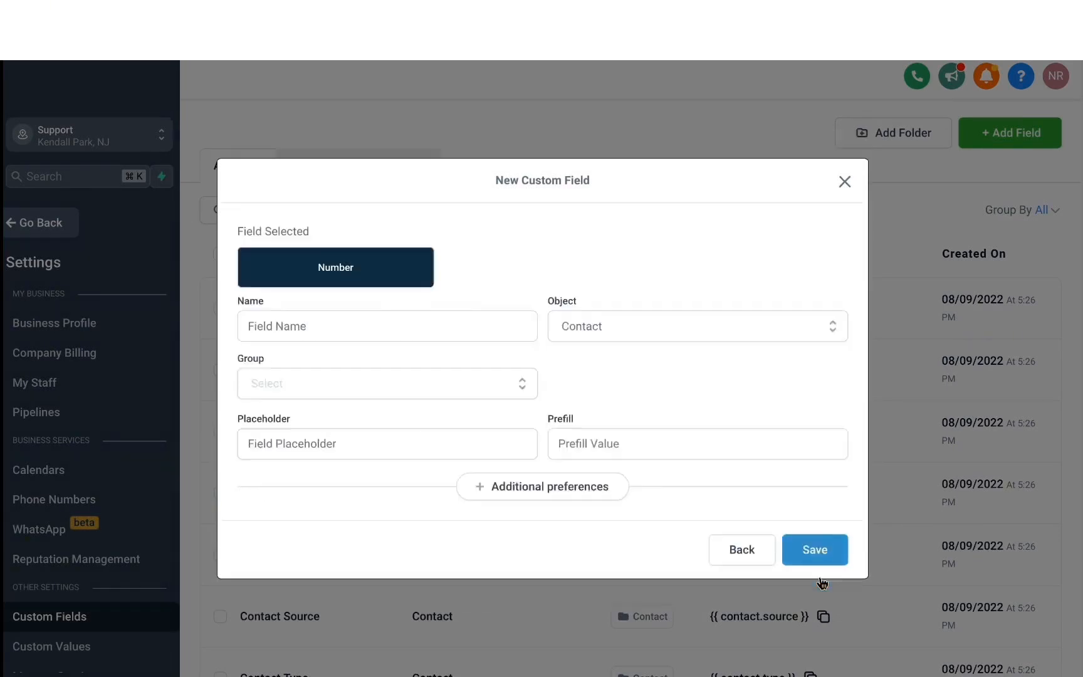
Name the custom field "Age", assign it to the Contact group and save it.
{"action": "left_click", "coordinate": [404, 326]}
{"action": "type", "text": "Age"}
{"action": "left_click", "coordinate": [376, 383]}
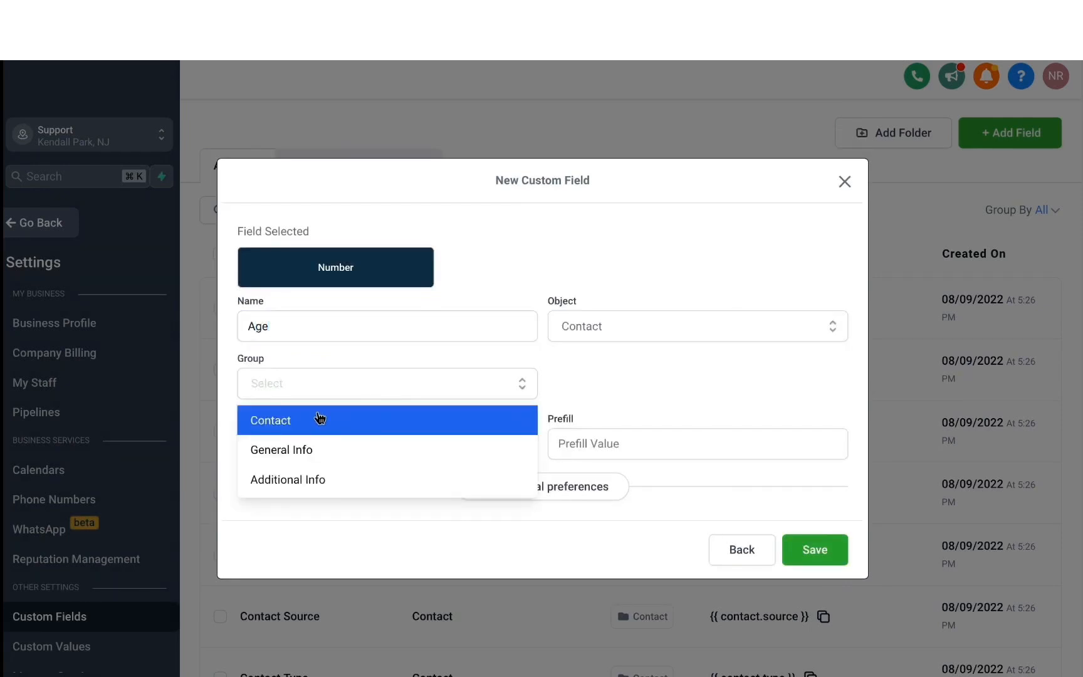
{"action": "left_click", "coordinate": [321, 418]}
{"action": "left_click", "coordinate": [815, 552]}
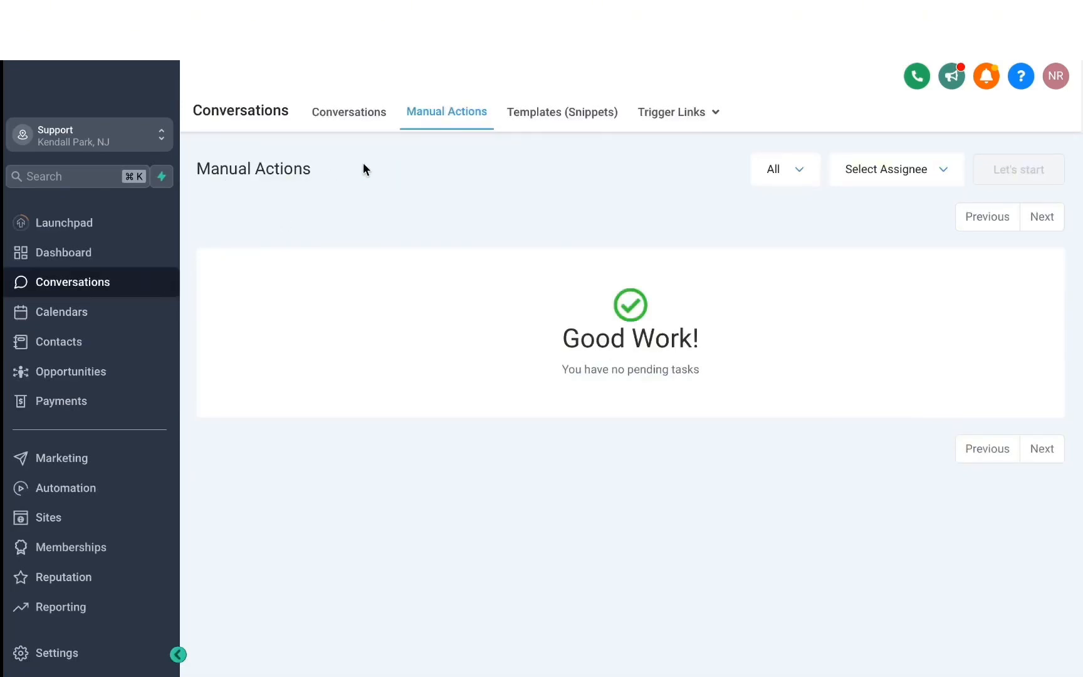
Return from Manual Actions to the conversations list.
{"action": "left_click", "coordinate": [341, 117]}
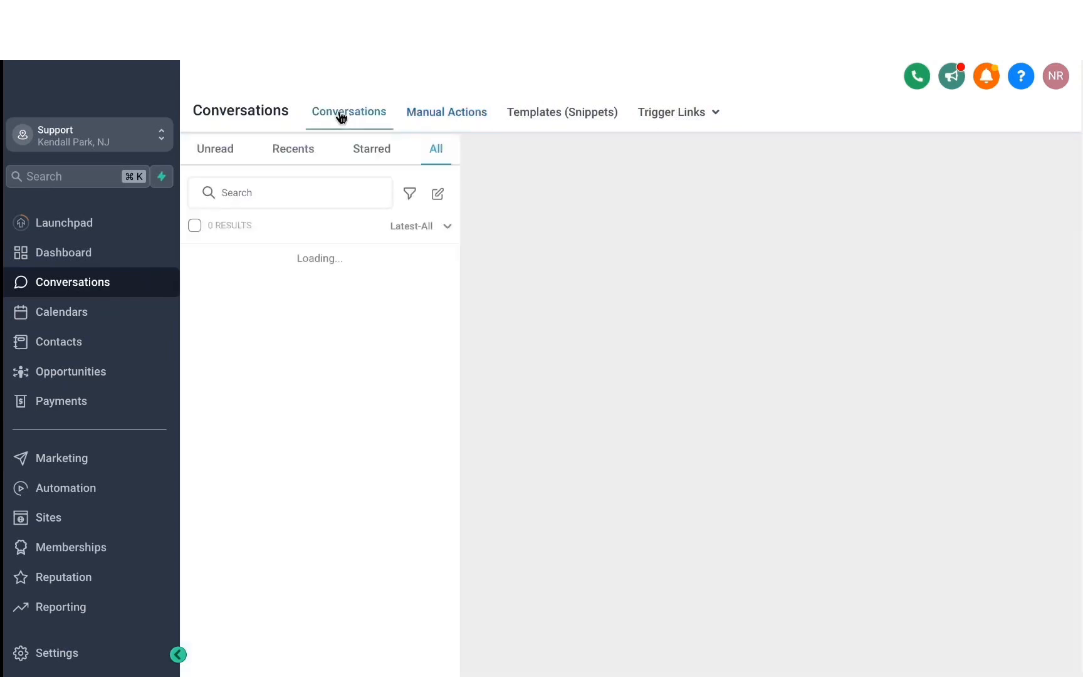
Go from Manual Actions to the Auto Missed Call Text-Back recipe workflow and add a Manual Action To Call before Assign to user.
{"action": "left_click", "coordinate": [432, 114]}
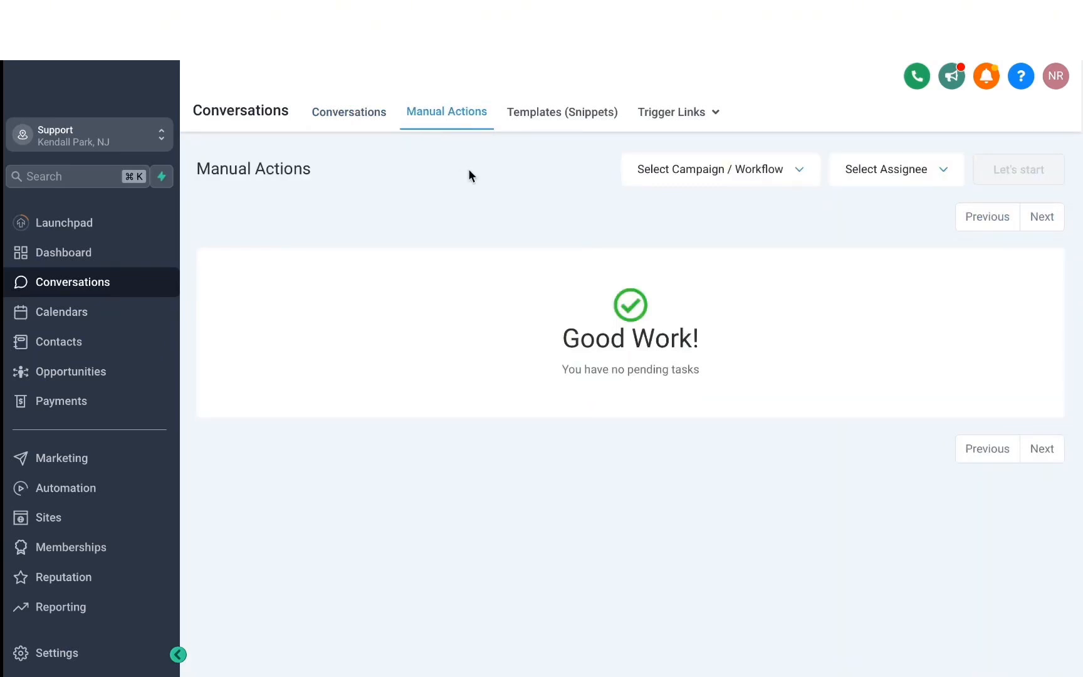
{"action": "left_click", "coordinate": [84, 489]}
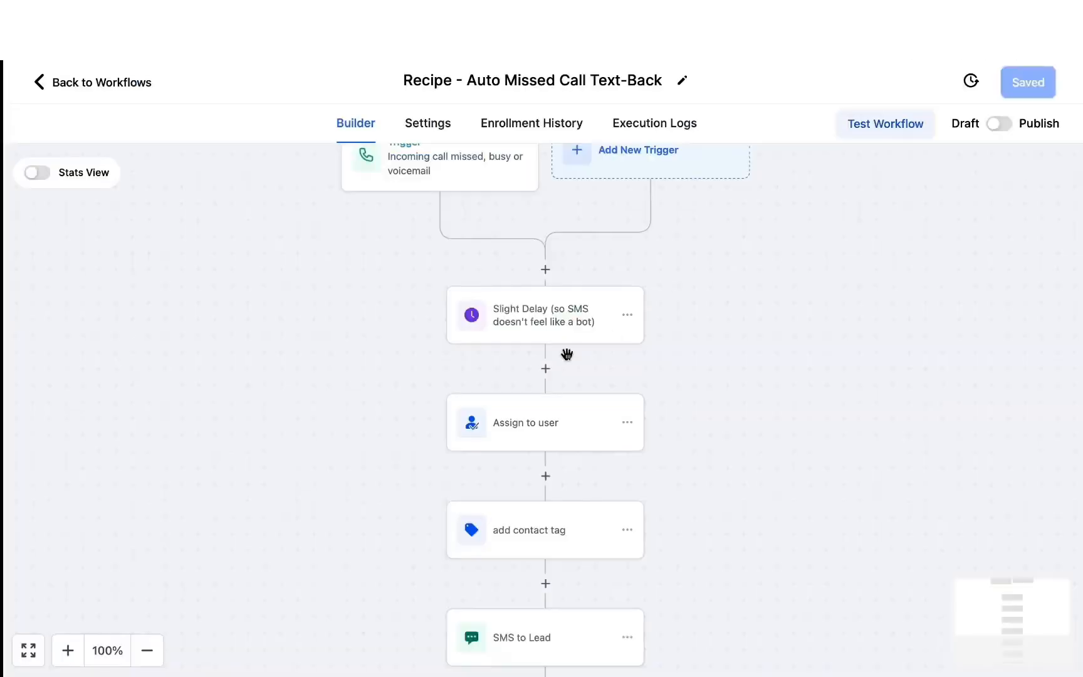
{"action": "left_click", "coordinate": [546, 369]}
{"action": "type", "text": "manua"}
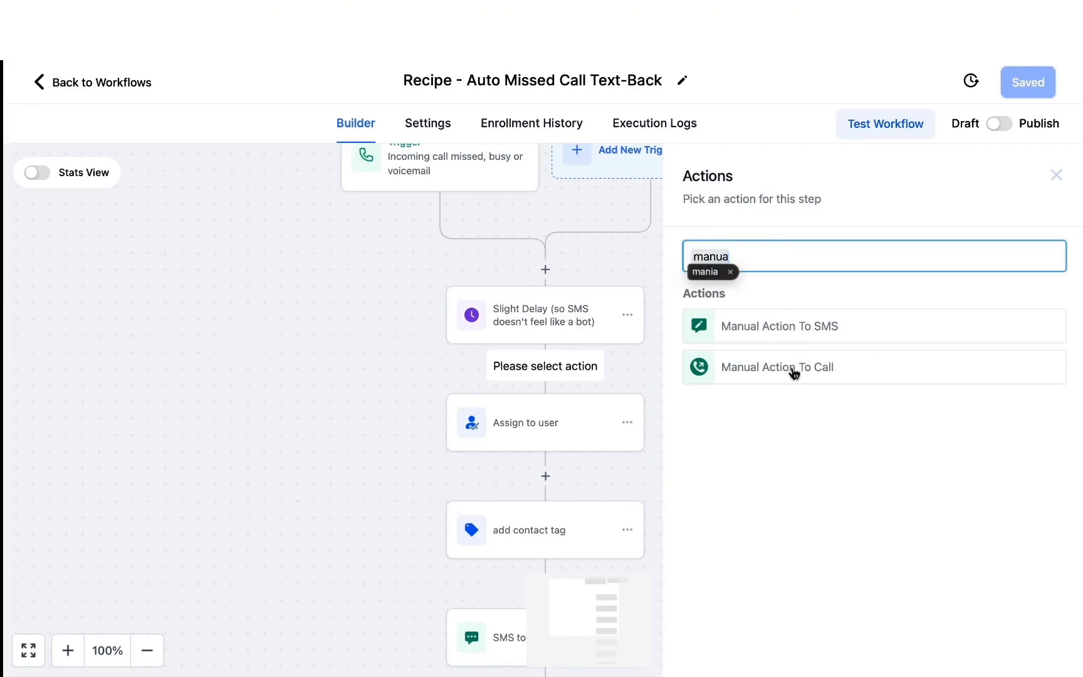
{"action": "left_click", "coordinate": [785, 371]}
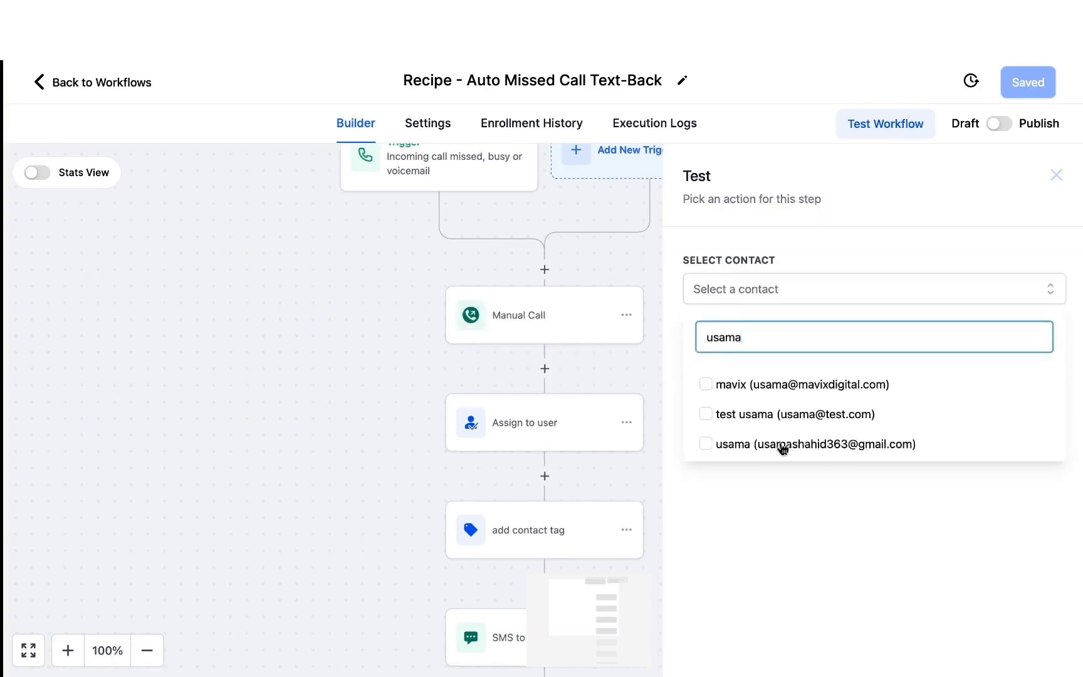
Test the workflow with the last contact in the search results, and return to the Manual Actions list in Conversations.
{"action": "left_click", "coordinate": [778, 445]}
{"action": "left_click", "coordinate": [781, 471]}
{"action": "left_click", "coordinate": [723, 337]}
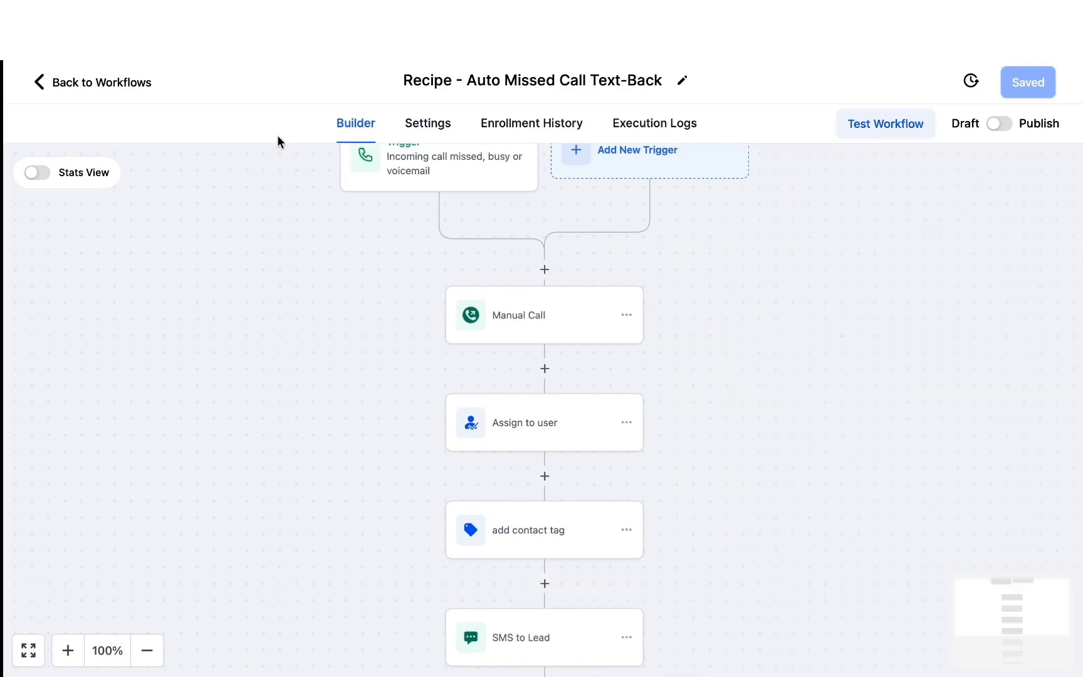
{"action": "left_click", "coordinate": [110, 86]}
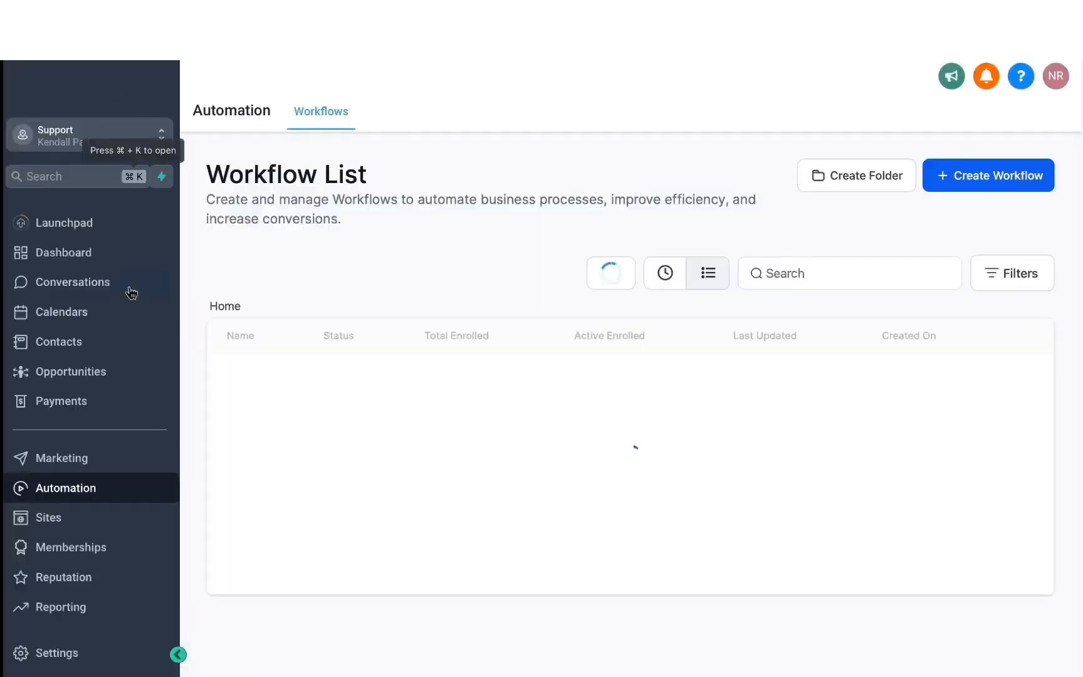
{"action": "left_click", "coordinate": [91, 285]}
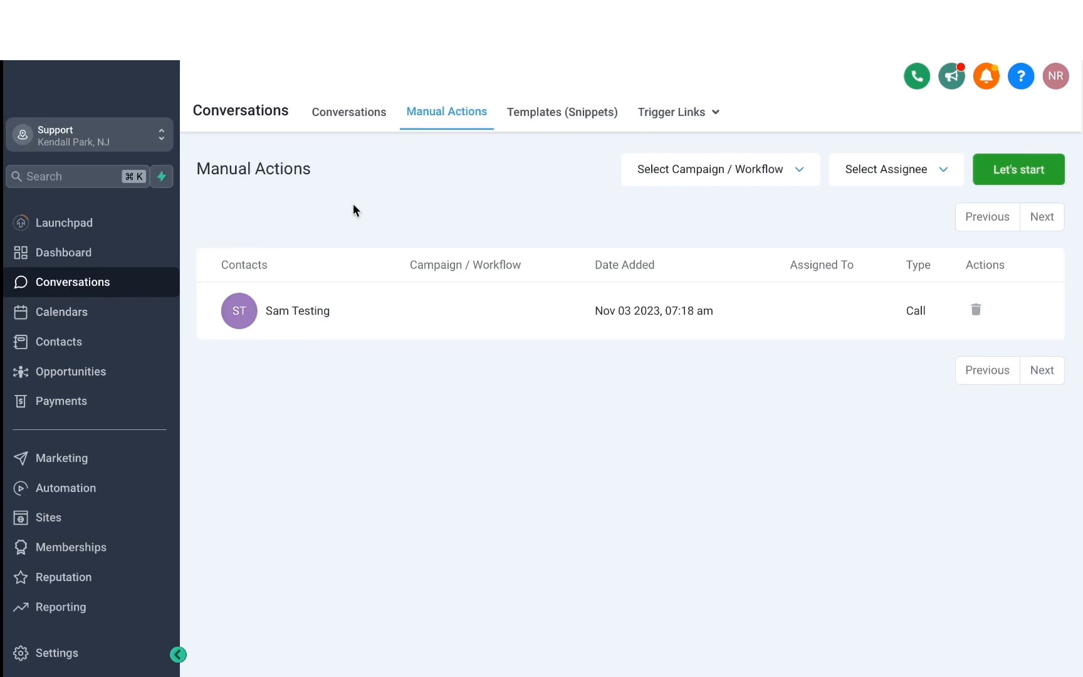
Start a new text template under Templates (Snippets) and name it "Welcome Message".
{"action": "left_click", "coordinate": [560, 114]}
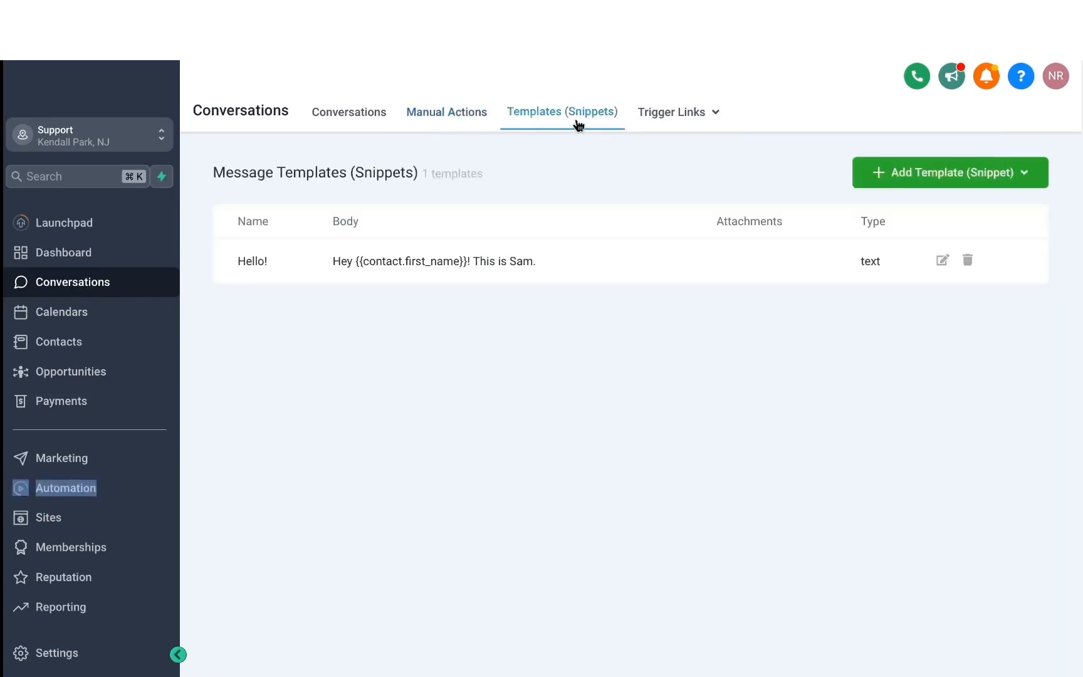
{"action": "left_click", "coordinate": [884, 173]}
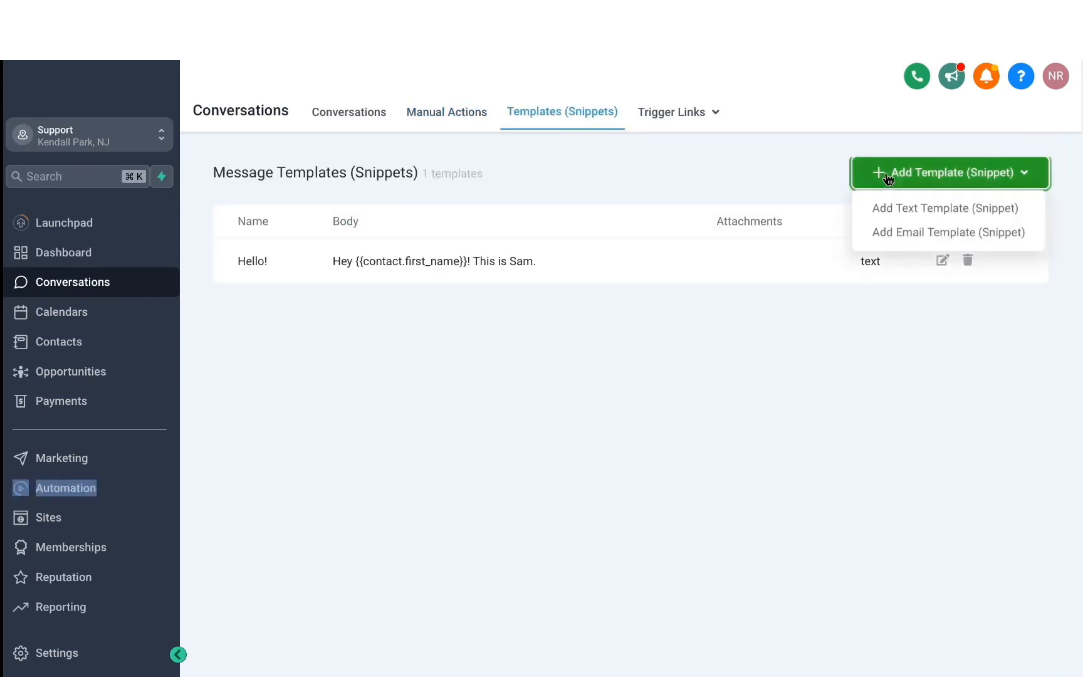
{"action": "left_click", "coordinate": [913, 216]}
{"action": "left_click", "coordinate": [379, 213]}
{"action": "type", "text": "Welcome Message"}
{"action": "left_click_drag", "start_coordinate": [379, 213], "coordinate": [89, 213]}
Write the template body "Hey {{contact.first_name}}! Welcome to ABC Marketing" and save the template.
{"action": "left_click", "coordinate": [226, 299]}
{"action": "type", "text": "Hey {{contact.first_name}}!"}
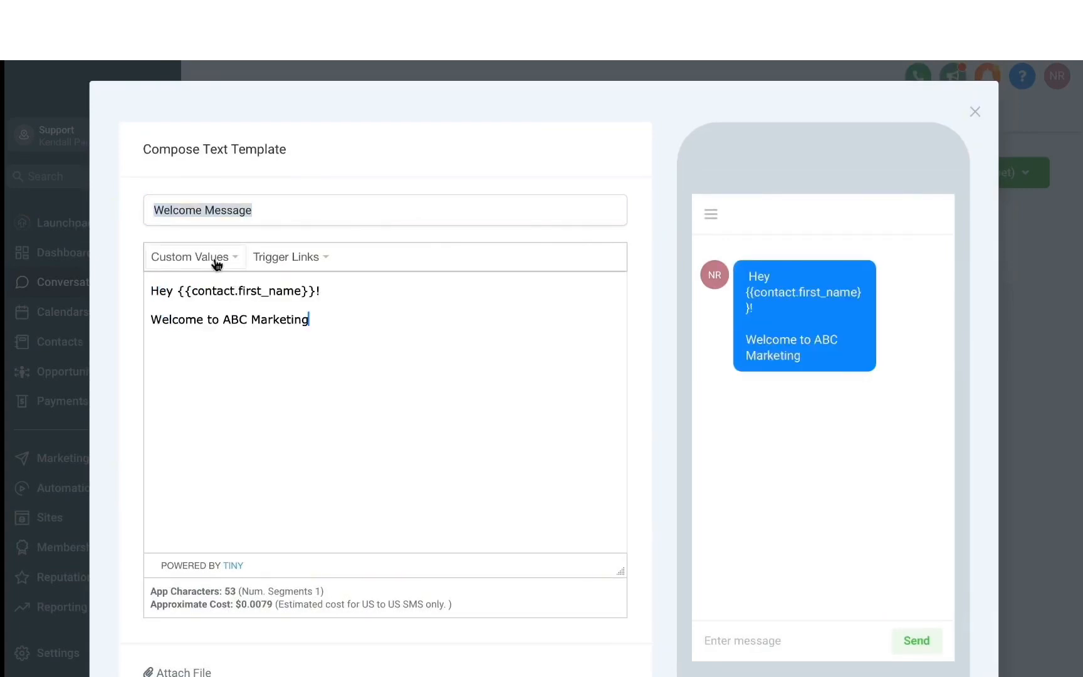
{"action": "left_click", "coordinate": [218, 257]}
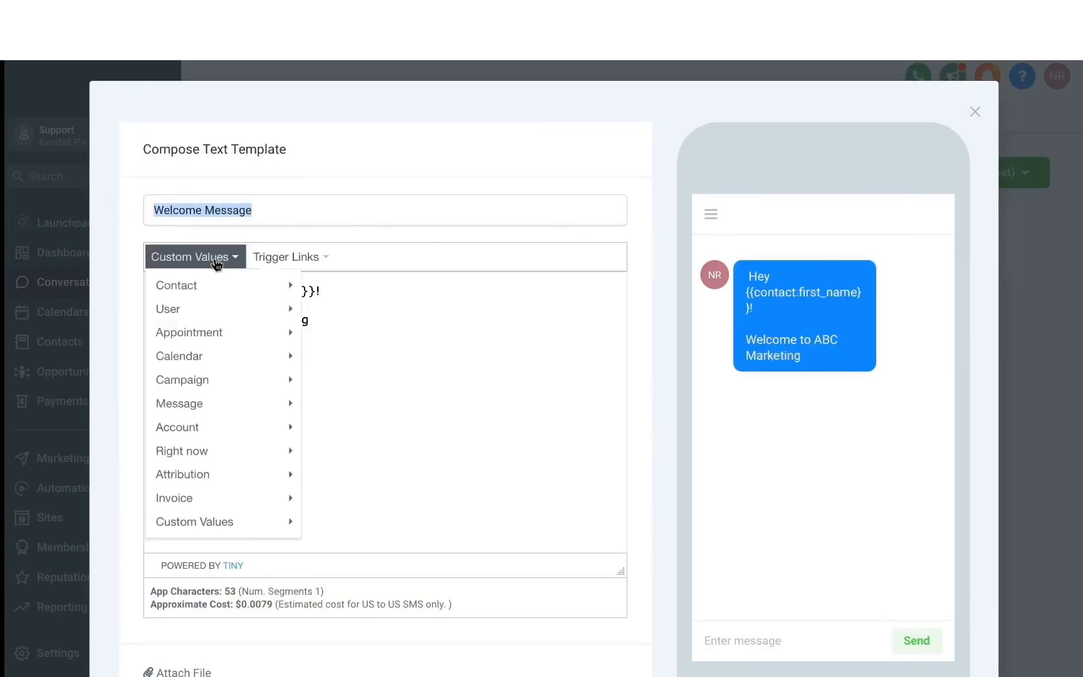
{"action": "mouse_move", "coordinate": [292, 309]}
{"action": "left_click", "coordinate": [510, 318]}
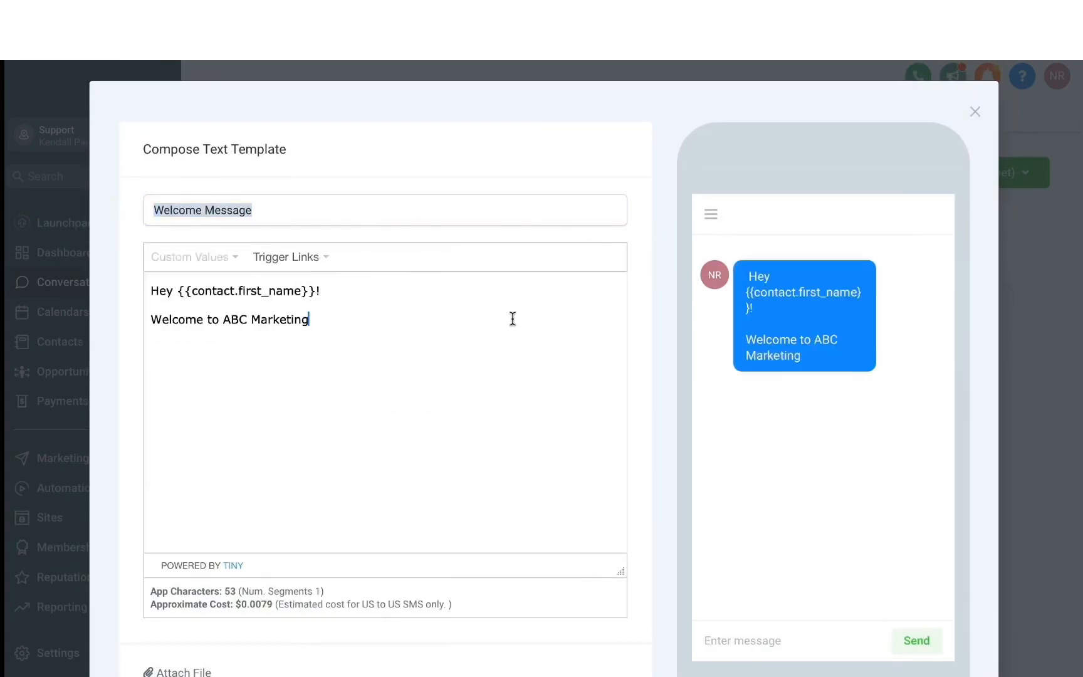
{"action": "scroll", "coordinate": [557, 434], "scroll_direction": "down", "scroll_amount": 2}
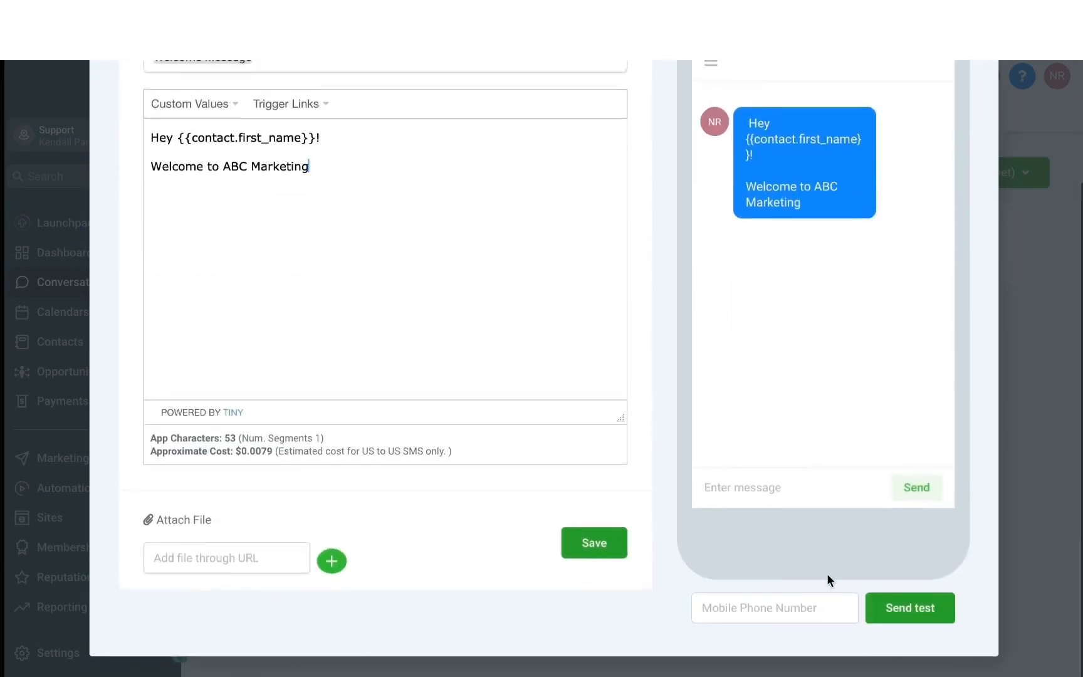
{"action": "left_click", "coordinate": [621, 544]}
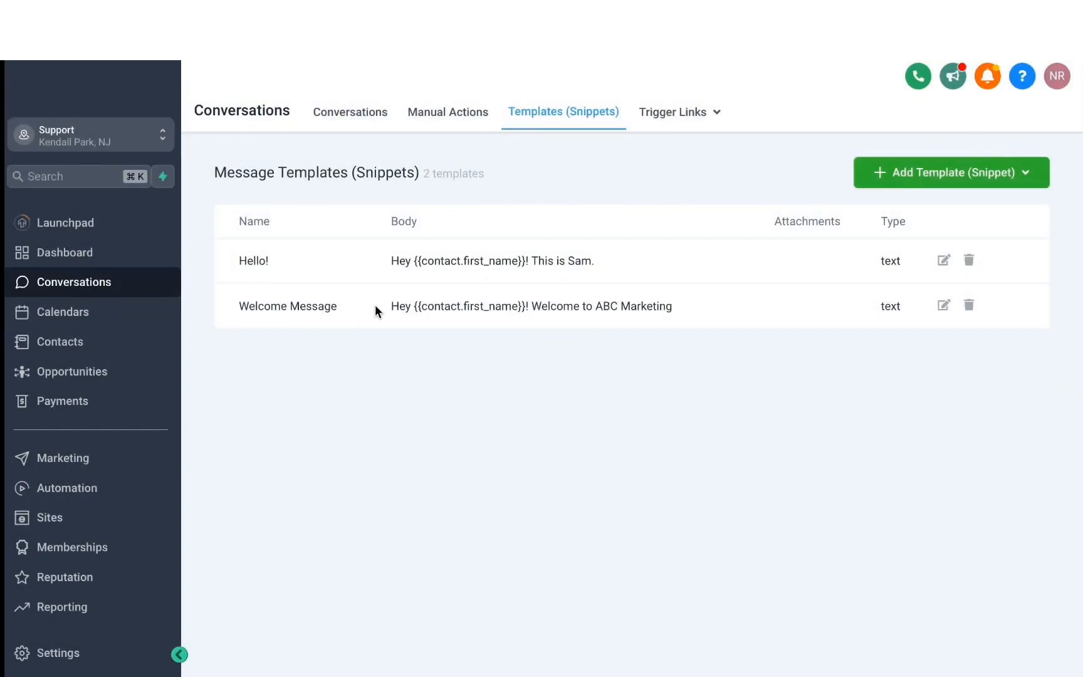
Add a trigger link named "Test" with the copied URL as its link address, and save it.
{"action": "left_click", "coordinate": [692, 112]}
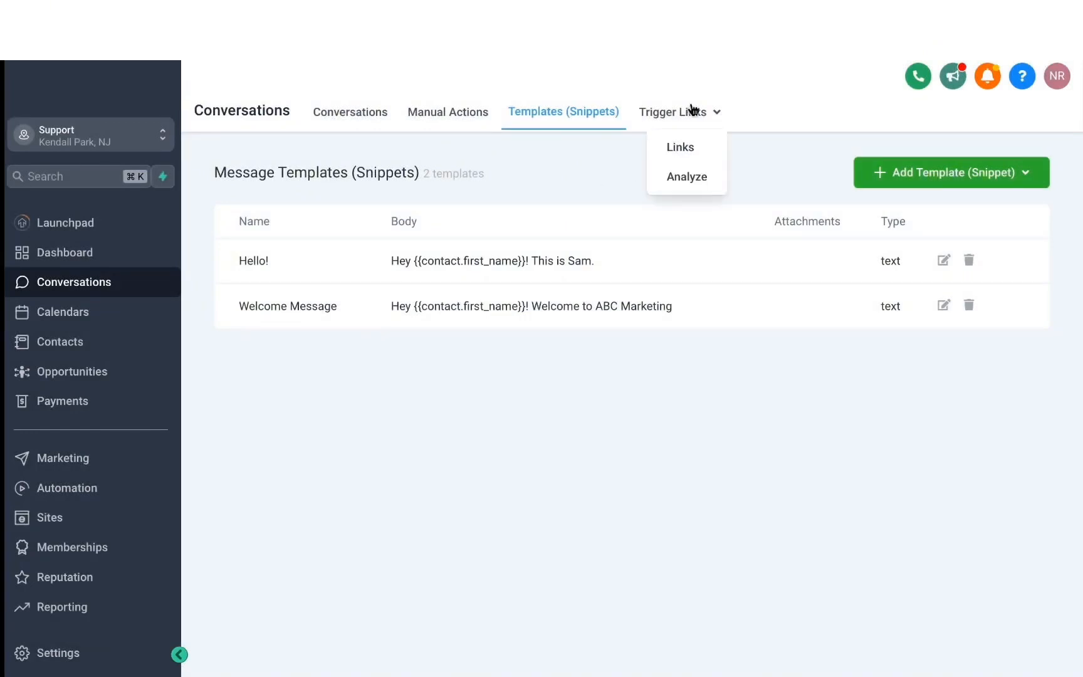
{"action": "left_click", "coordinate": [684, 147]}
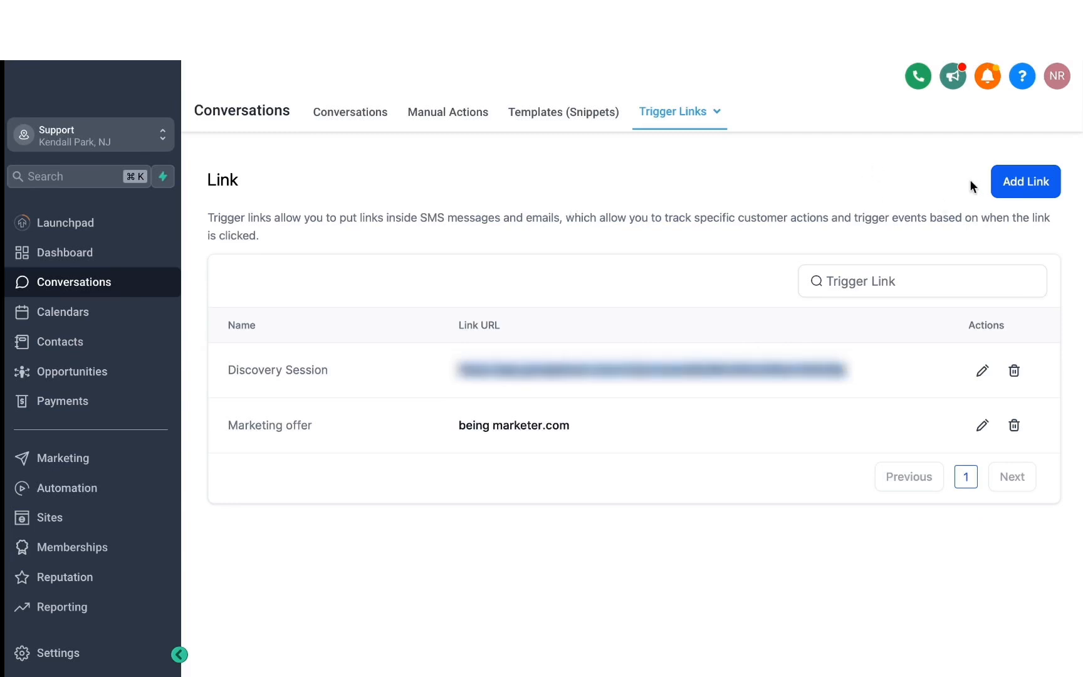
{"action": "left_click", "coordinate": [1006, 181]}
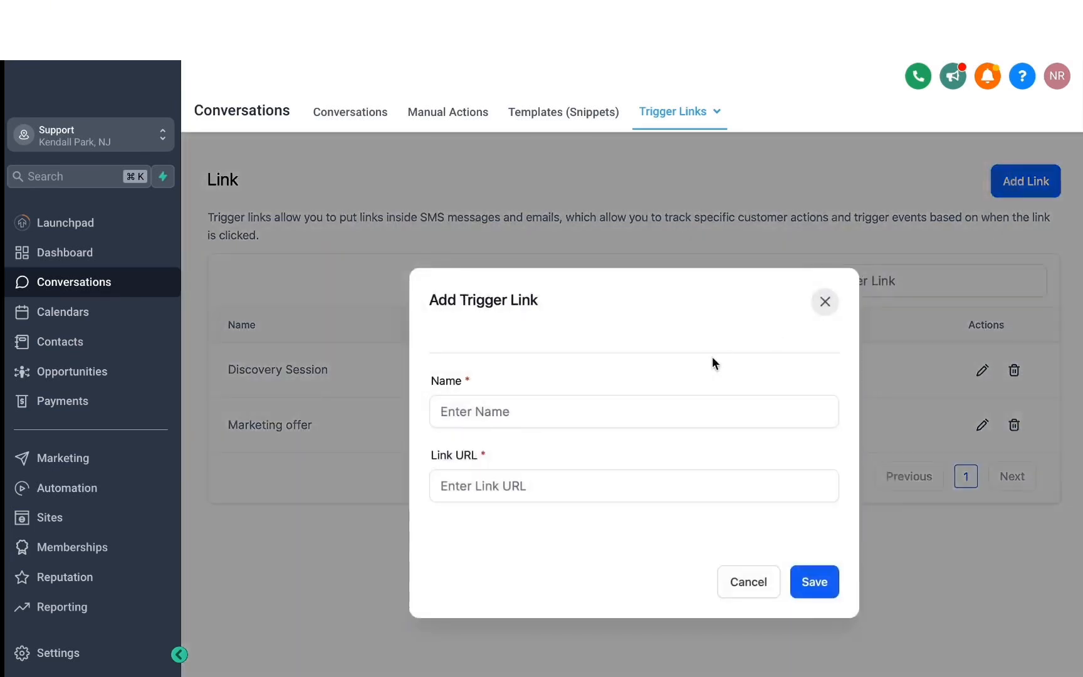
{"action": "left_click", "coordinate": [567, 486]}
{"action": "key", "text": "super+v"}
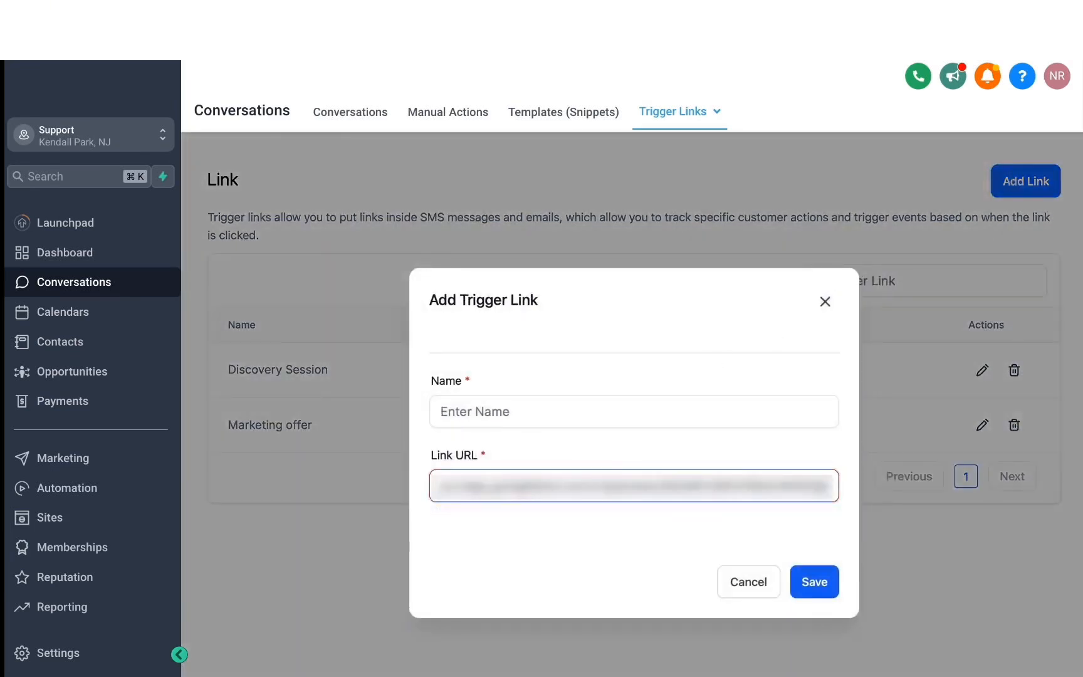
{"action": "left_click", "coordinate": [535, 413]}
{"action": "type", "text": "Test"}
{"action": "left_click", "coordinate": [818, 586]}
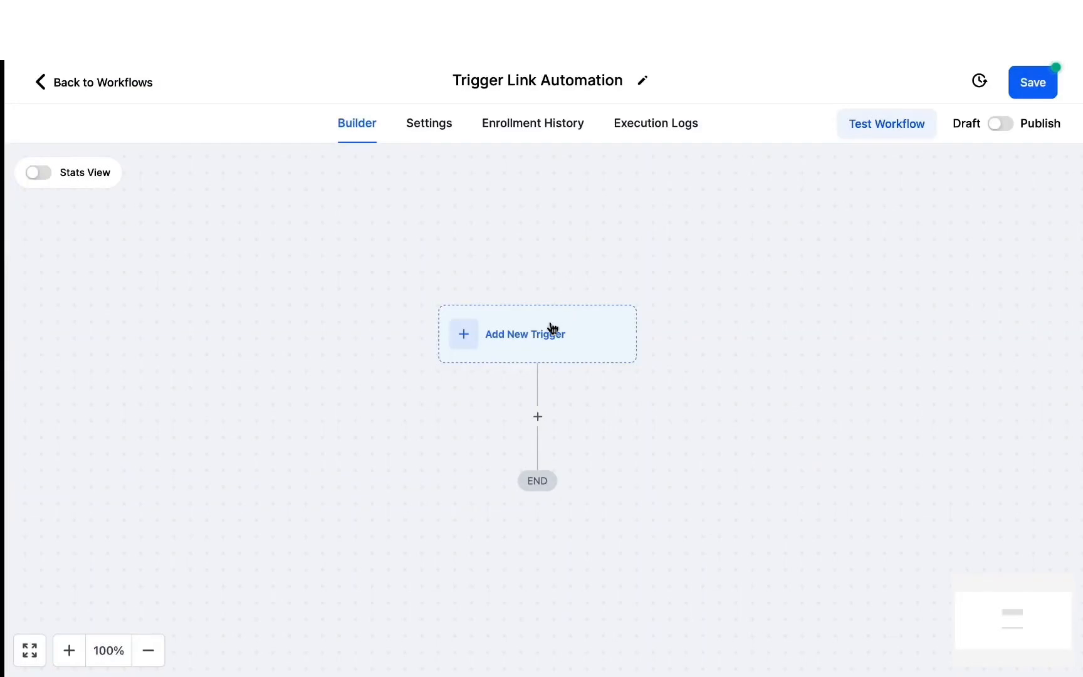
Add a Trigger Link Clicked trigger to the Trigger Link Automation workflow.
{"action": "left_click", "coordinate": [519, 343]}
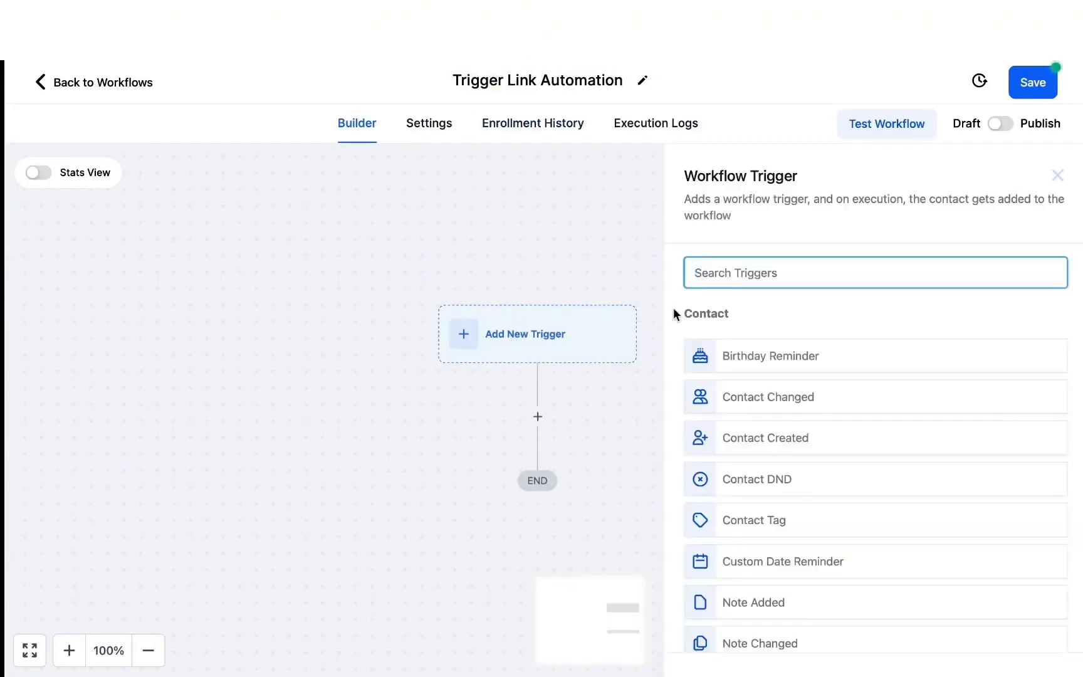
{"action": "type", "text": "trig"}
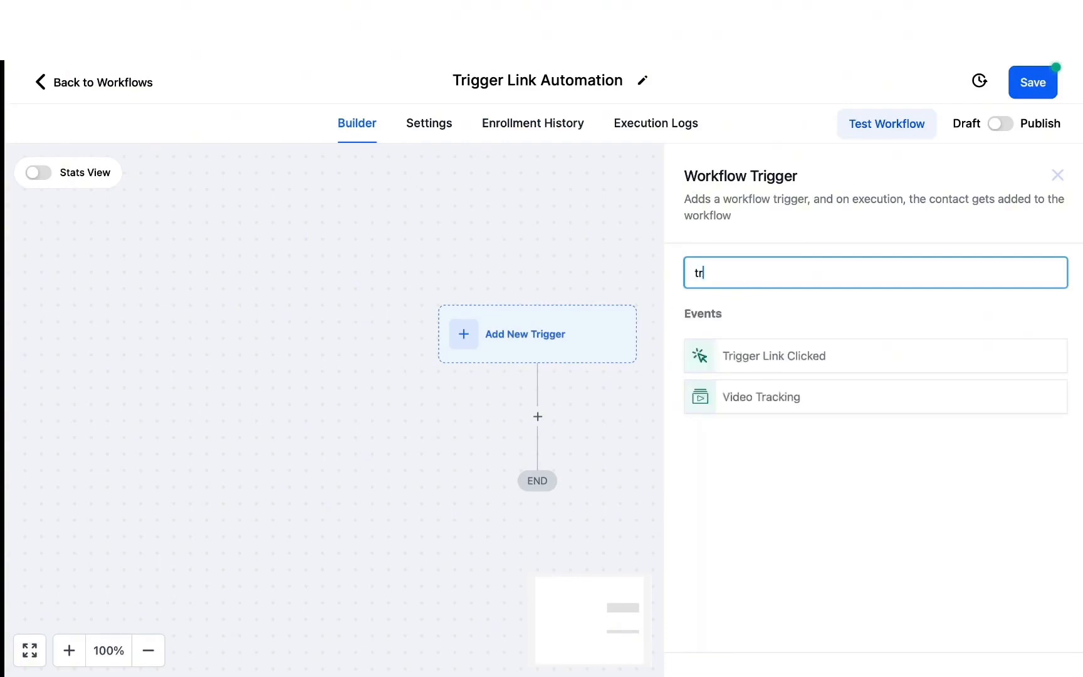
{"action": "left_click", "coordinate": [750, 357]}
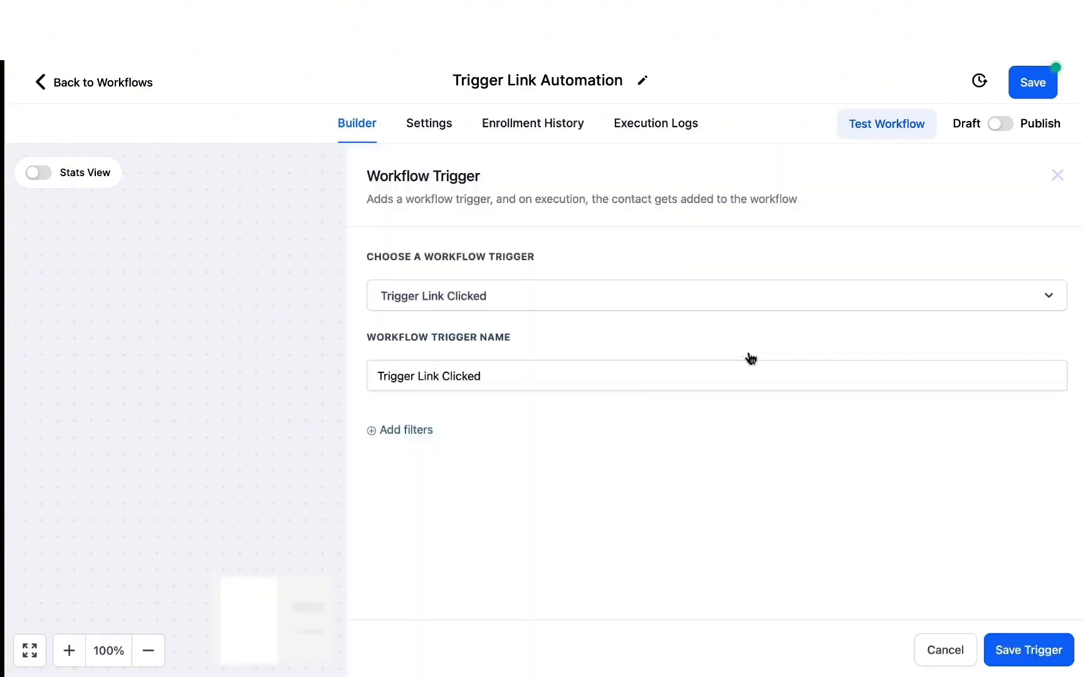
Filter the workflow trigger by the trigger link Test and save the trigger.
{"action": "left_click", "coordinate": [407, 430]}
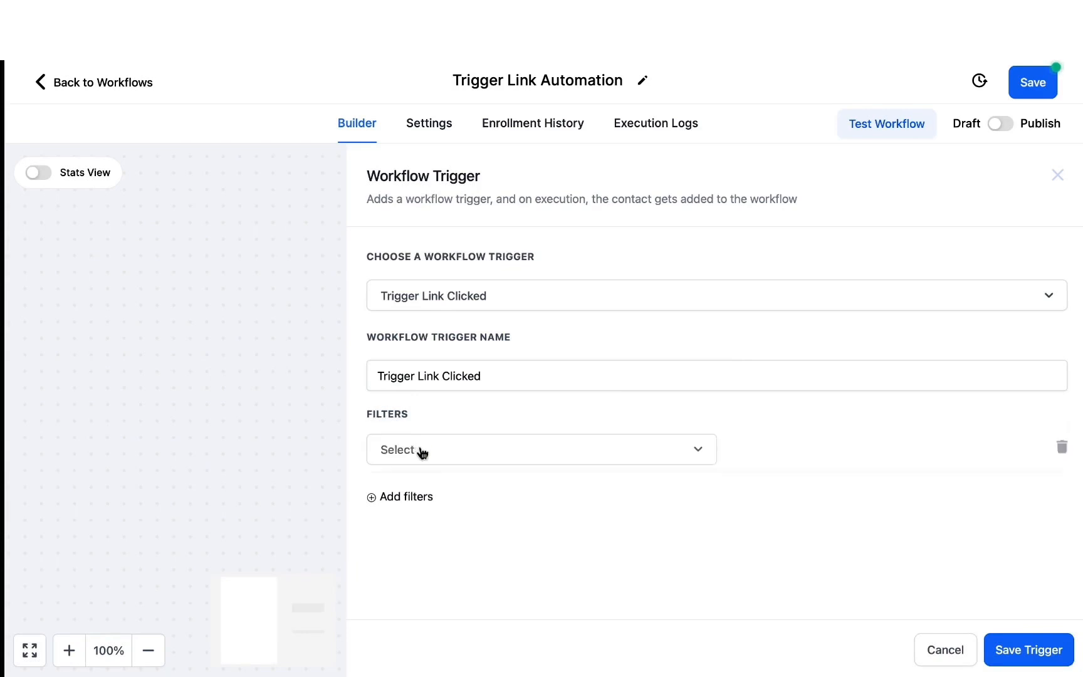
{"action": "left_click", "coordinate": [423, 449]}
{"action": "left_click", "coordinate": [437, 561]}
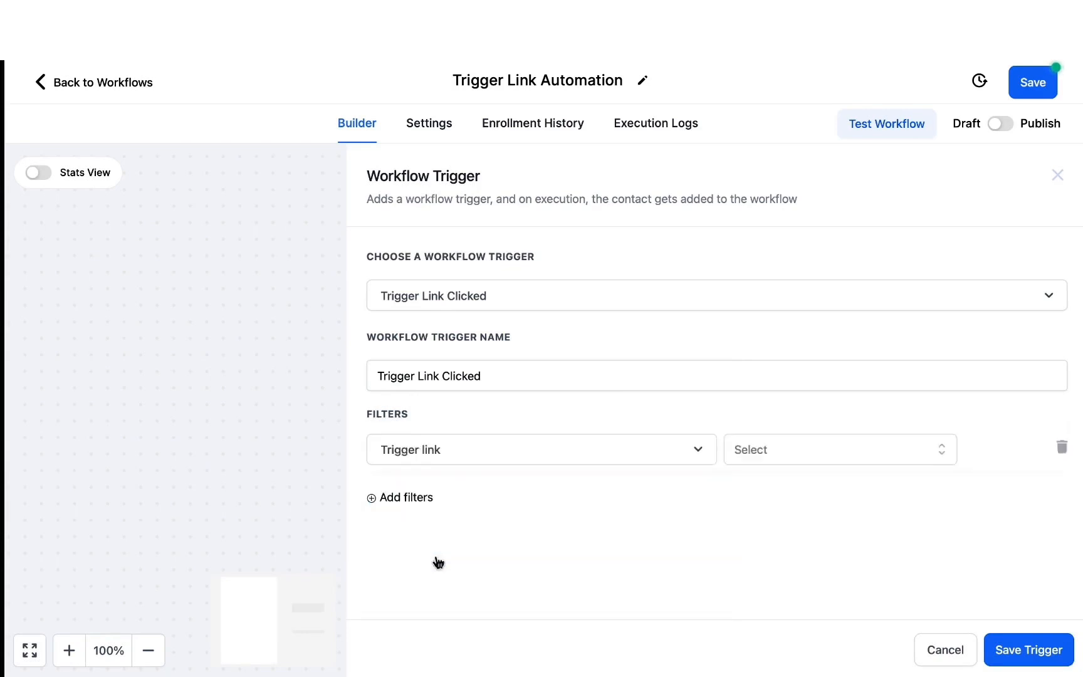
{"action": "left_click", "coordinate": [766, 450]}
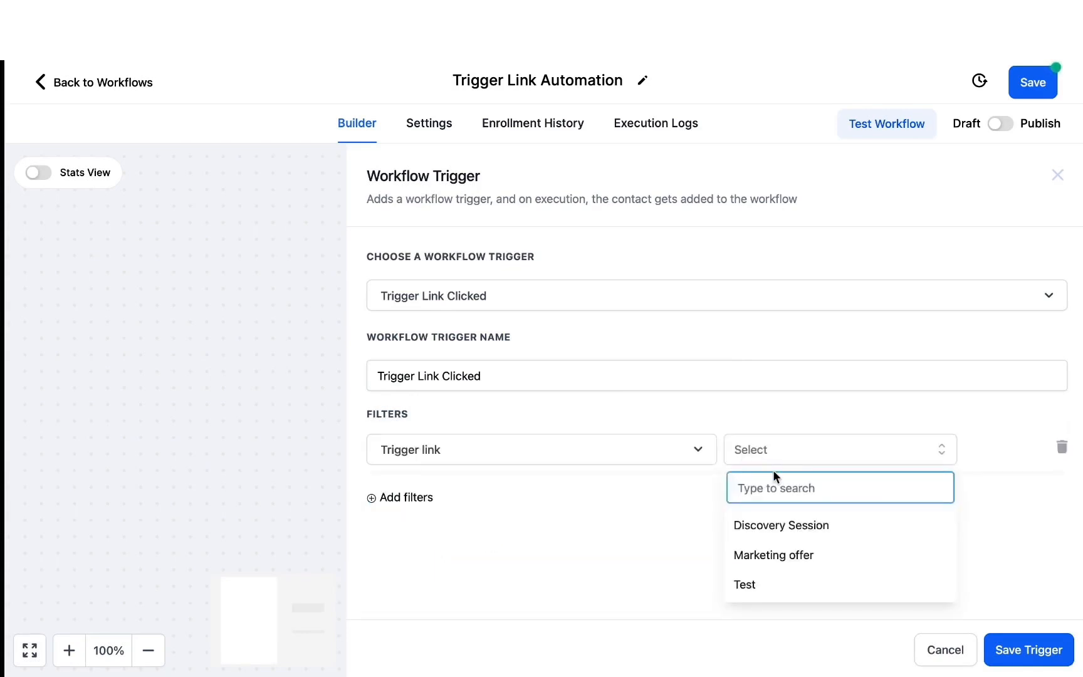
{"action": "left_click", "coordinate": [757, 588]}
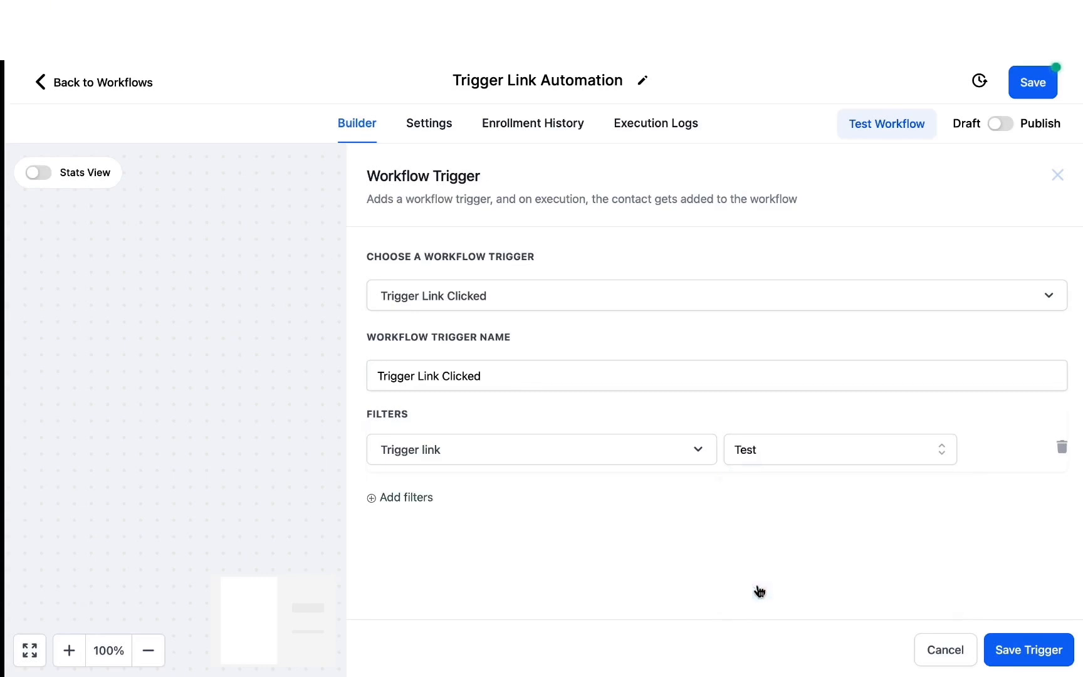
{"action": "left_click", "coordinate": [1023, 645]}
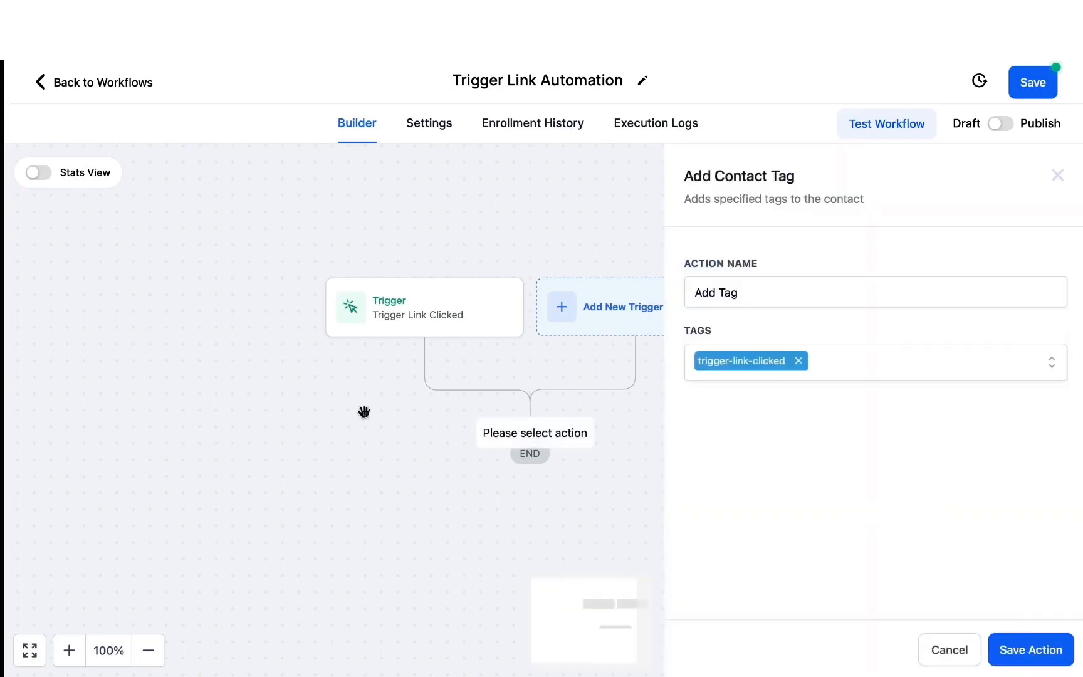
Save the Add Tag action with the tag trigger-link-clicked, and start a Send SMS action below it.
{"action": "left_click", "coordinate": [1035, 652]}
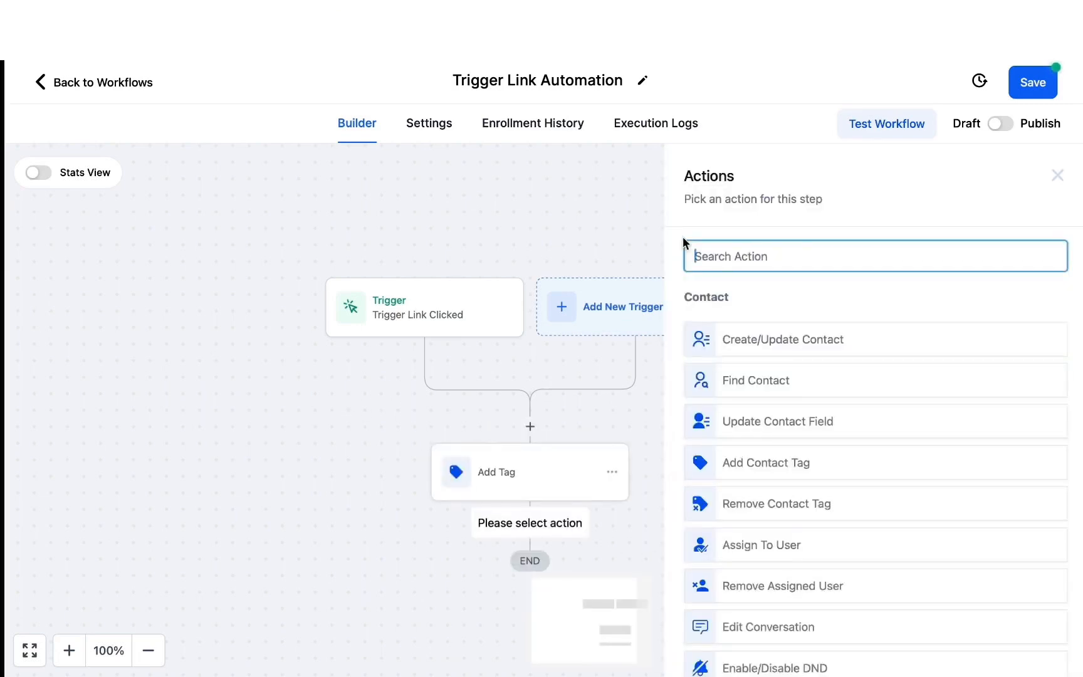
{"action": "type", "text": "sms"}
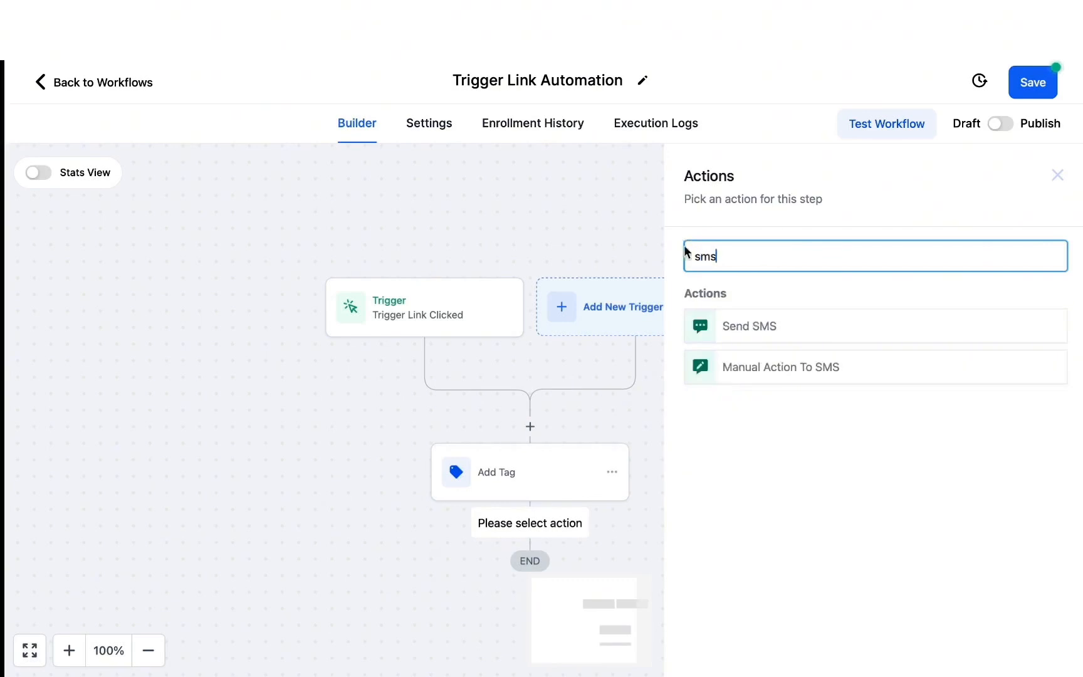
{"action": "left_click", "coordinate": [745, 339]}
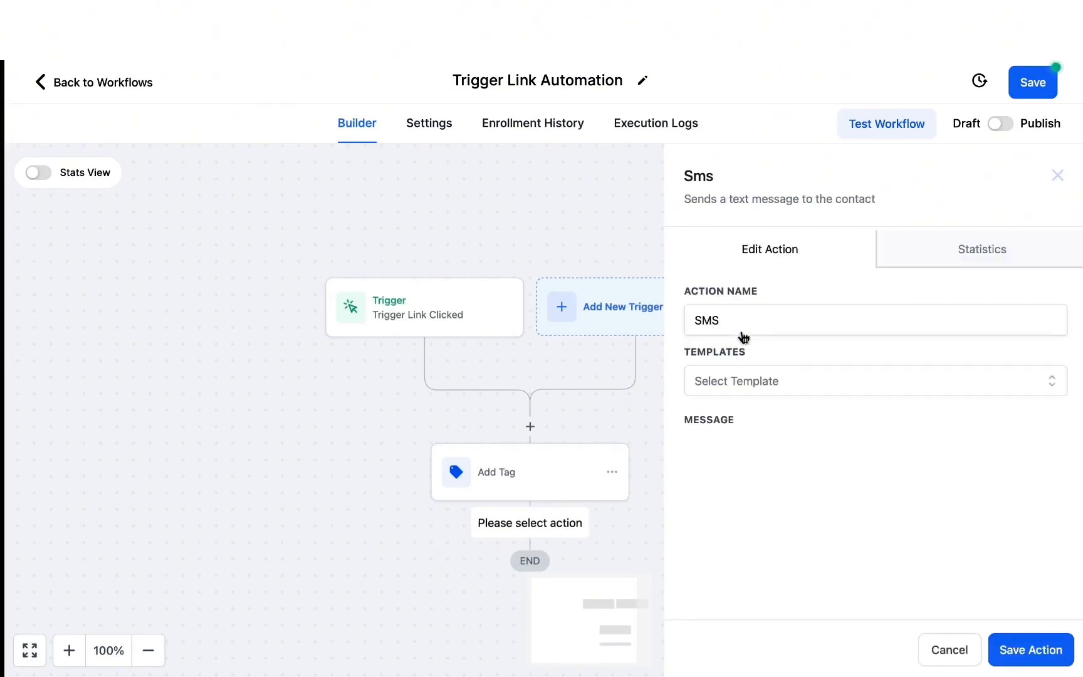